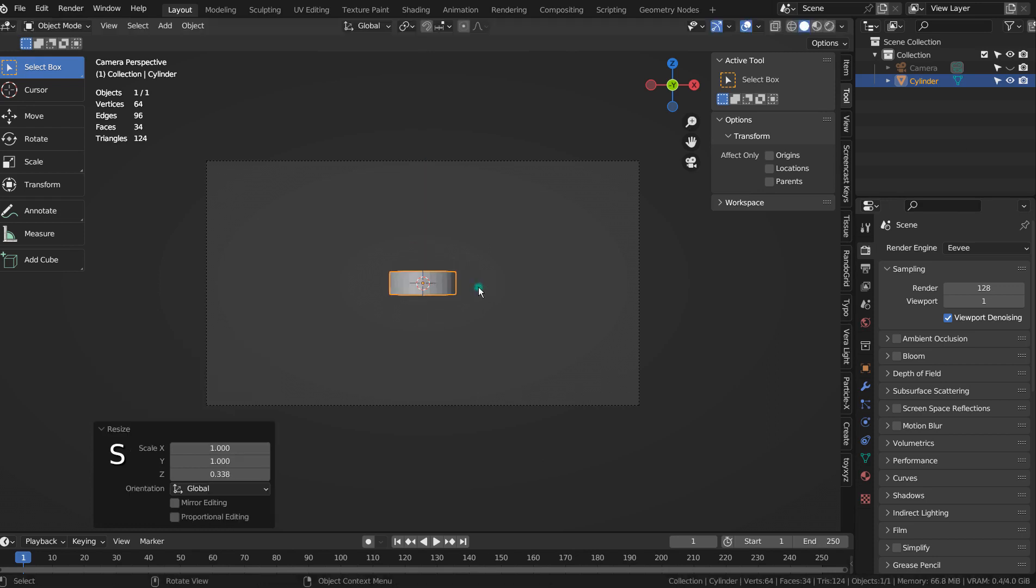
Step: Scale the flattened cylinder up by about 3.2 and apply smooth shading
{"action": "key", "text": "s"}
{"action": "left_click", "coordinate": [599, 299]}
{"action": "right_click", "coordinate": [478, 273]}
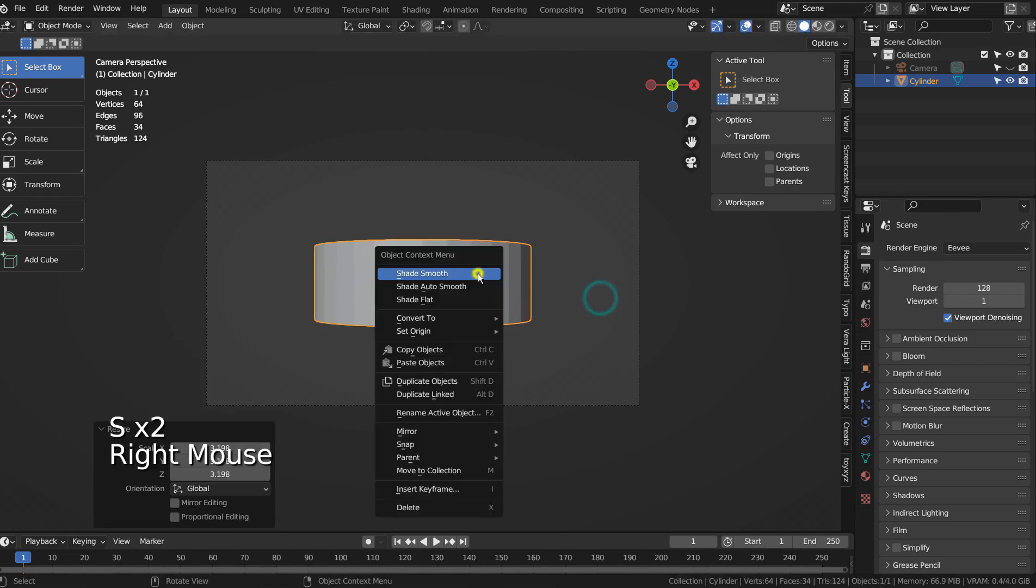
{"action": "left_click", "coordinate": [478, 273]}
Step: Raise the cylinder about 0.16 m along Z
{"action": "key", "text": "g"}
{"action": "key", "text": "z"}
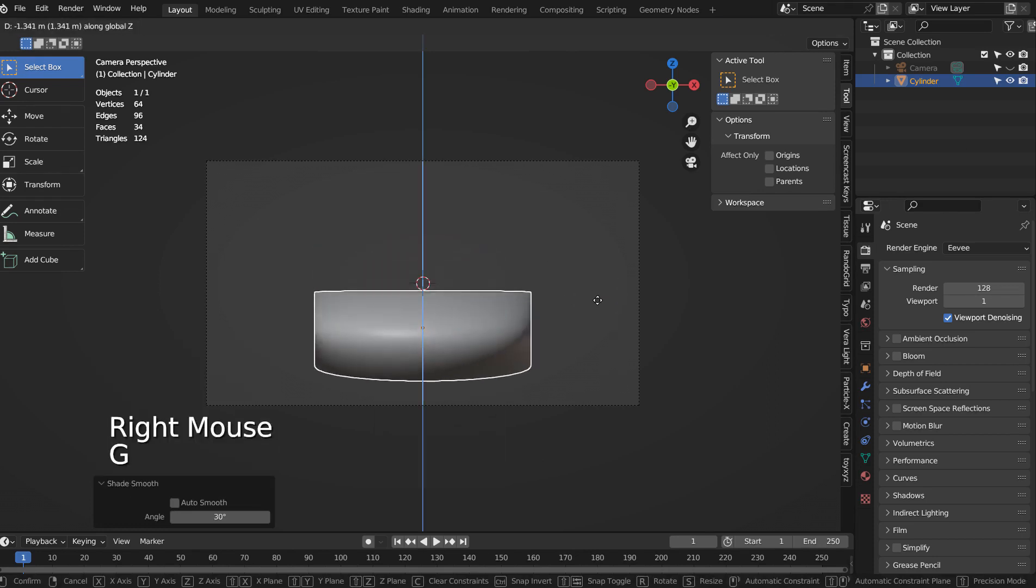
{"action": "left_click", "coordinate": [595, 251]}
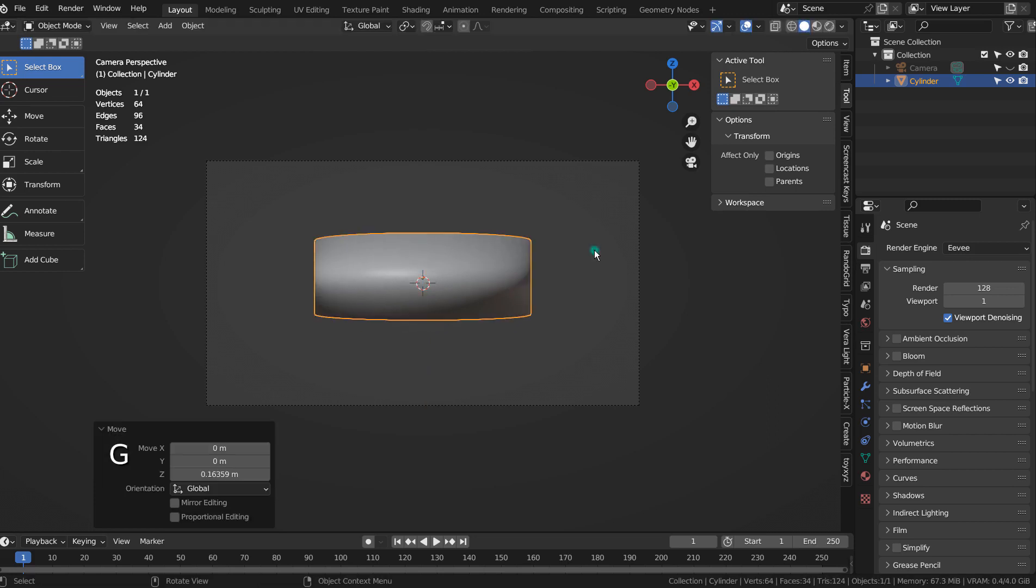
Step: Duplicate the cylinder downward along Z, then scale the copy to about 0.57 and flatten it to about 0.21 in Z
{"action": "key", "text": "shift+d"}
{"action": "key", "text": "z"}
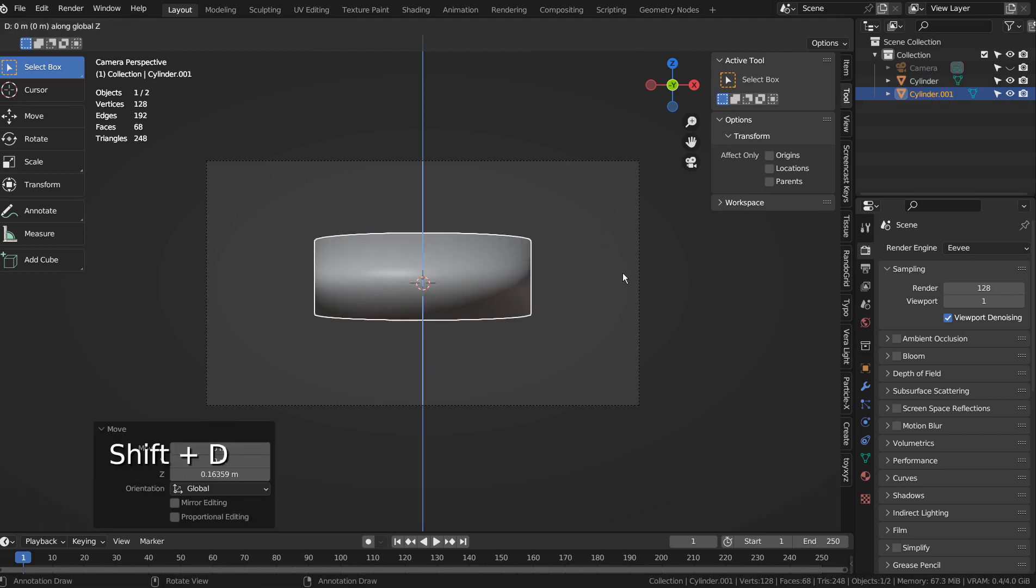
{"action": "left_click", "coordinate": [620, 318]}
{"action": "key", "text": "s"}
{"action": "left_click", "coordinate": [534, 307]}
{"action": "key", "text": "s"}
{"action": "key", "text": "z"}
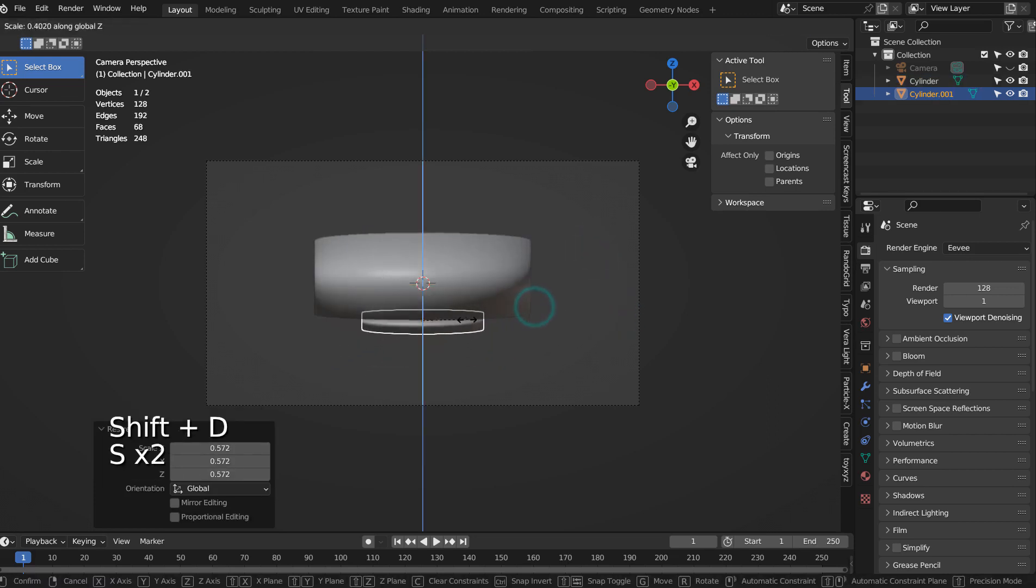
{"action": "left_click", "coordinate": [447, 319]}
Step: Widen the lower copy into a plate by scaling it about 2.46, then thin it in Z by about 0.53
{"action": "key", "text": "s"}
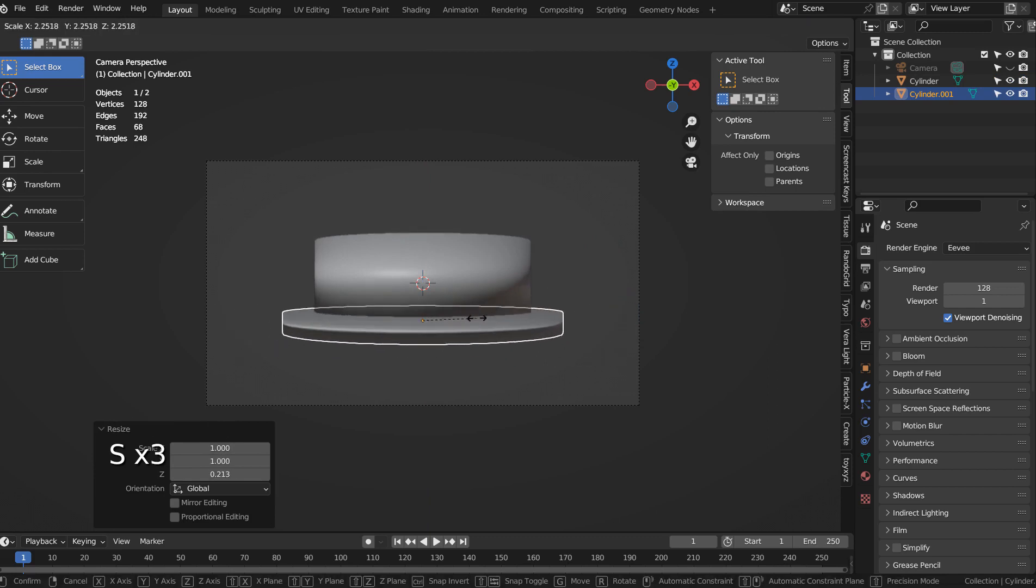
{"action": "left_click", "coordinate": [482, 317]}
{"action": "key", "text": "s"}
{"action": "key", "text": "z"}
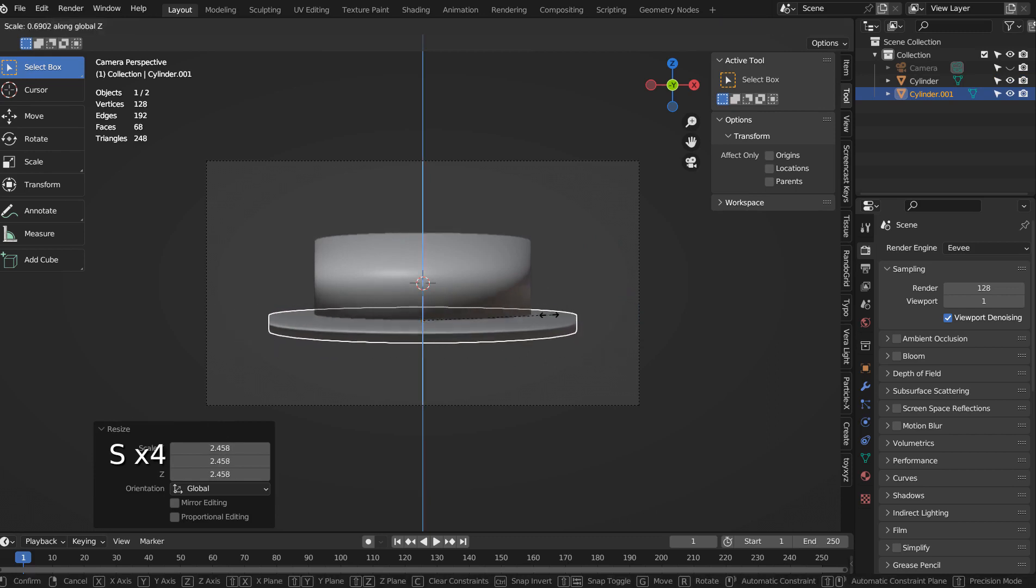
{"action": "left_click", "coordinate": [521, 312]}
Step: In front wireframe view, move the plate up about 0.055 m along Z to meet the upper cylinder's base
{"action": "key", "text": "KP_1"}
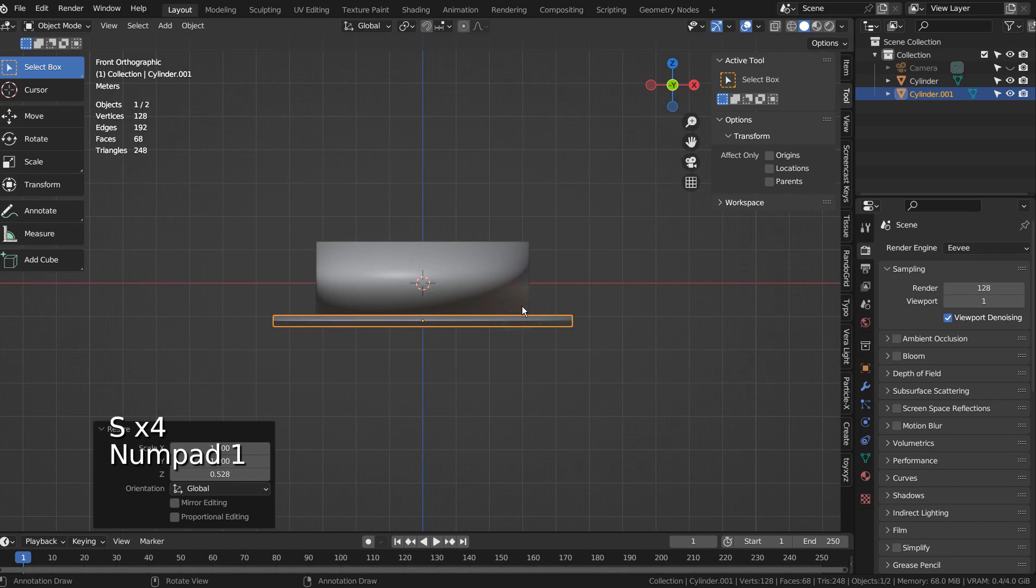
{"action": "key", "text": "shift+z"}
{"action": "scroll", "coordinate": [524, 310], "scroll_direction": "up", "scroll_amount": 4}
{"action": "key", "text": "g"}
{"action": "key", "text": "z"}
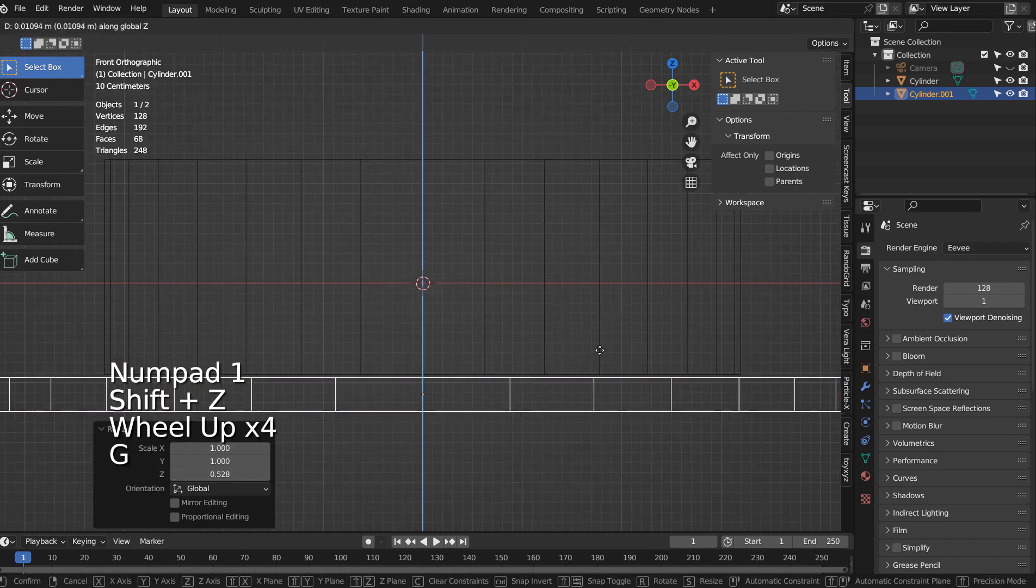
{"action": "left_click", "coordinate": [600, 347]}
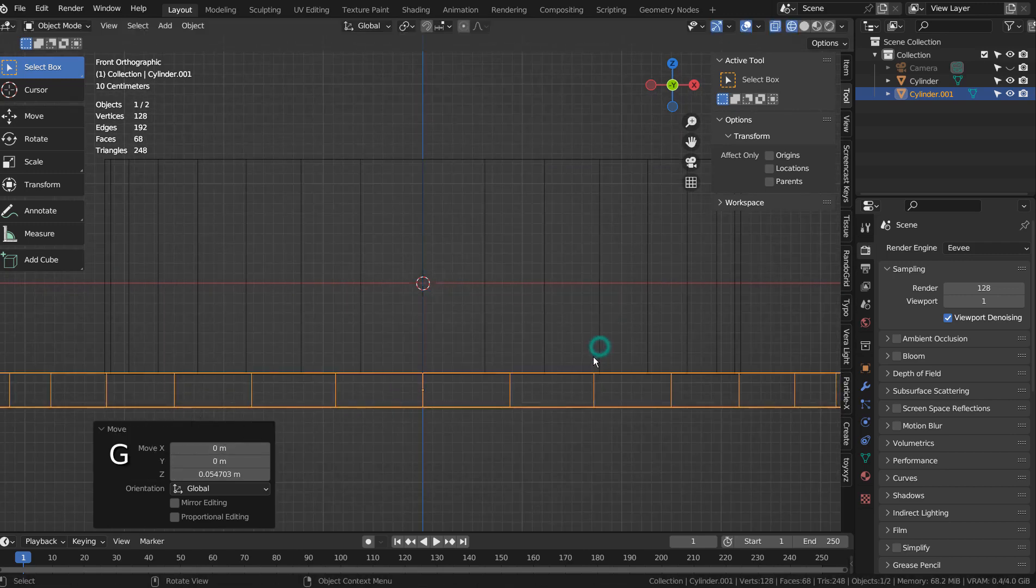
Step: Inset the plate's underside face by about 0.43 m in Edit Mode
{"action": "scroll", "coordinate": [594, 360], "scroll_direction": "down", "scroll_amount": 2}
{"action": "key", "text": "Tab"}
{"action": "middle_click_drag", "start_coordinate": [537, 388], "coordinate": [418, 334]}
{"action": "key", "text": "3"}
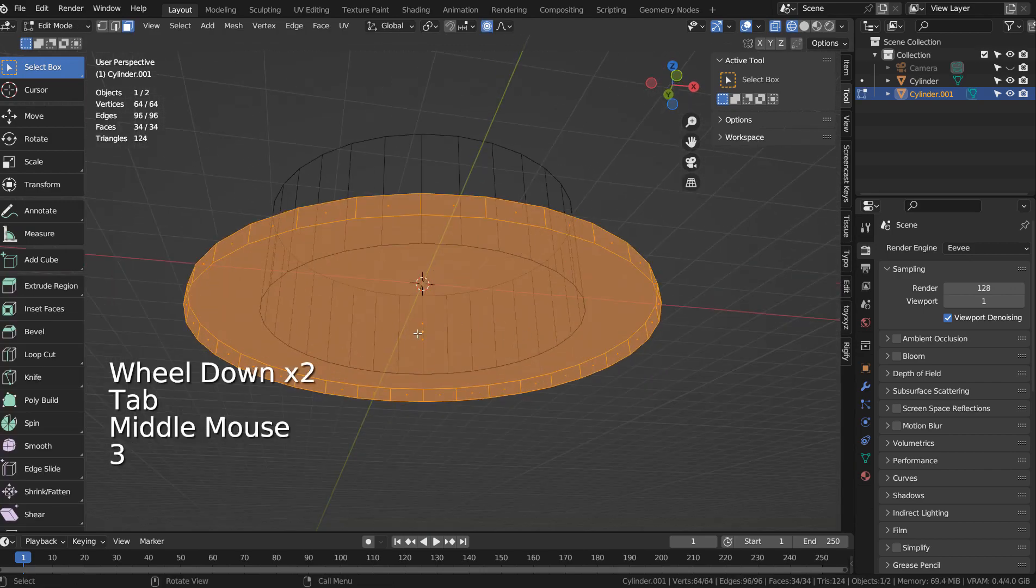
{"action": "left_click", "coordinate": [415, 334]}
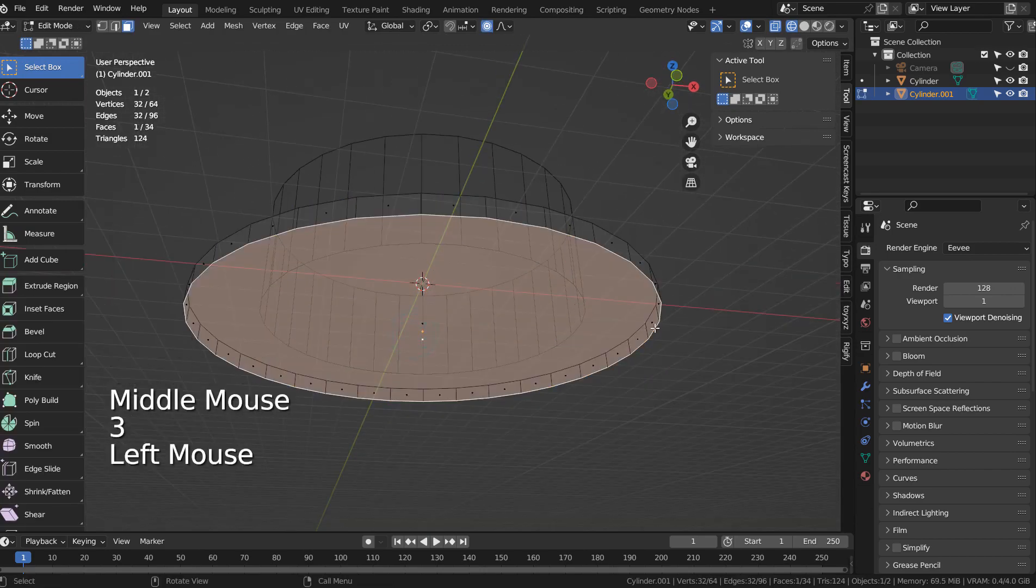
{"action": "key", "text": "i"}
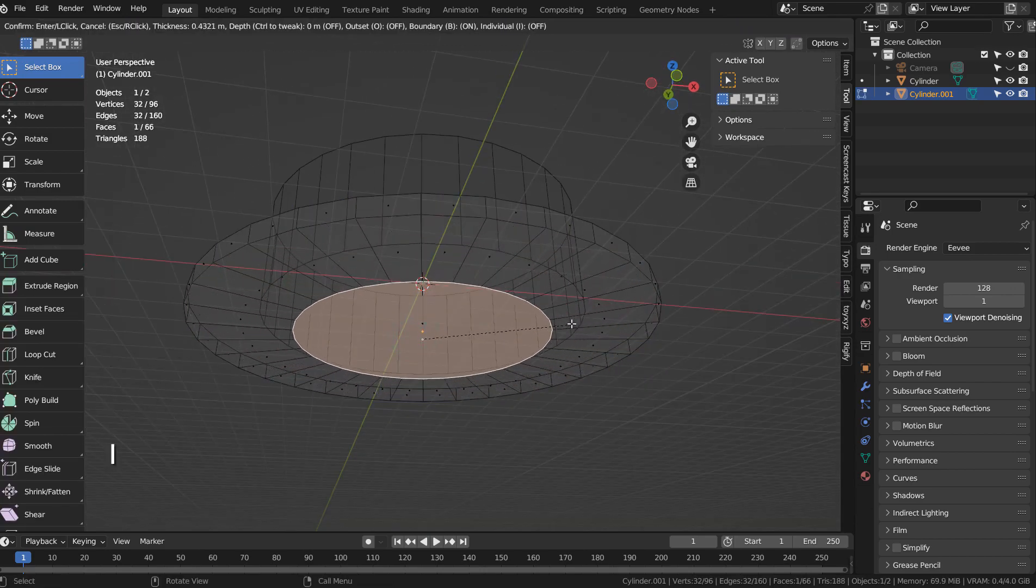
{"action": "left_click", "coordinate": [572, 322]}
Step: Extrude the inset underside face downward about 0.85 m as a stem and extrude a further section below it
{"action": "key", "text": "e"}
{"action": "left_click", "coordinate": [569, 362]}
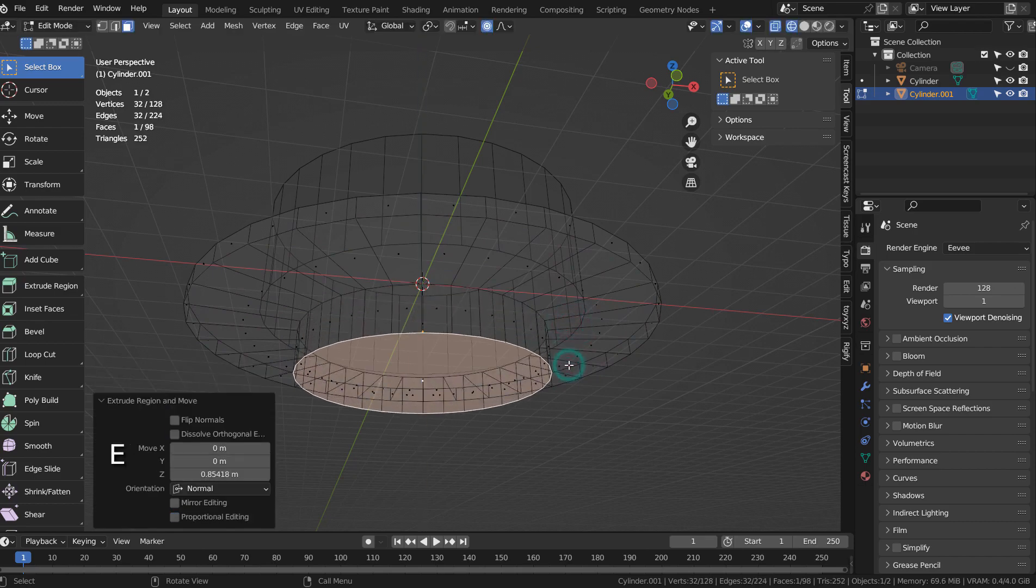
{"action": "key", "text": "e"}
{"action": "left_click", "coordinate": [569, 372]}
Step: Try to scale the stem's bottom face by about 1.71 with proportional editing on
{"action": "key", "text": "s"}
{"action": "left_click", "coordinate": [674, 371]}
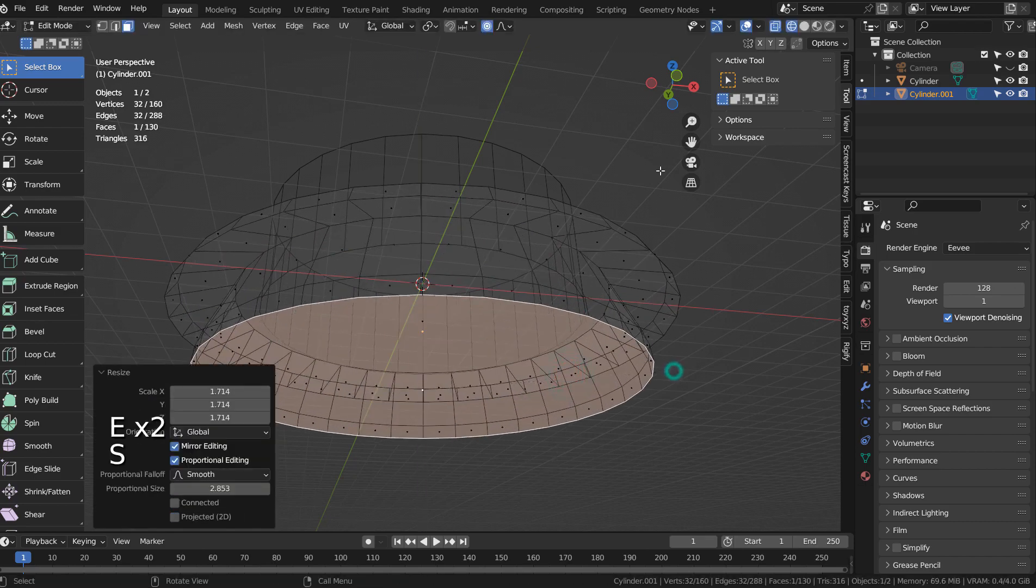
{"action": "key", "text": "ctrl+z"}
Step: Turn off proportional editing and flare the stem's bottom face, scaling it by about 1.67 and then by about 0.75
{"action": "left_click", "coordinate": [487, 27]}
{"action": "key", "text": "s"}
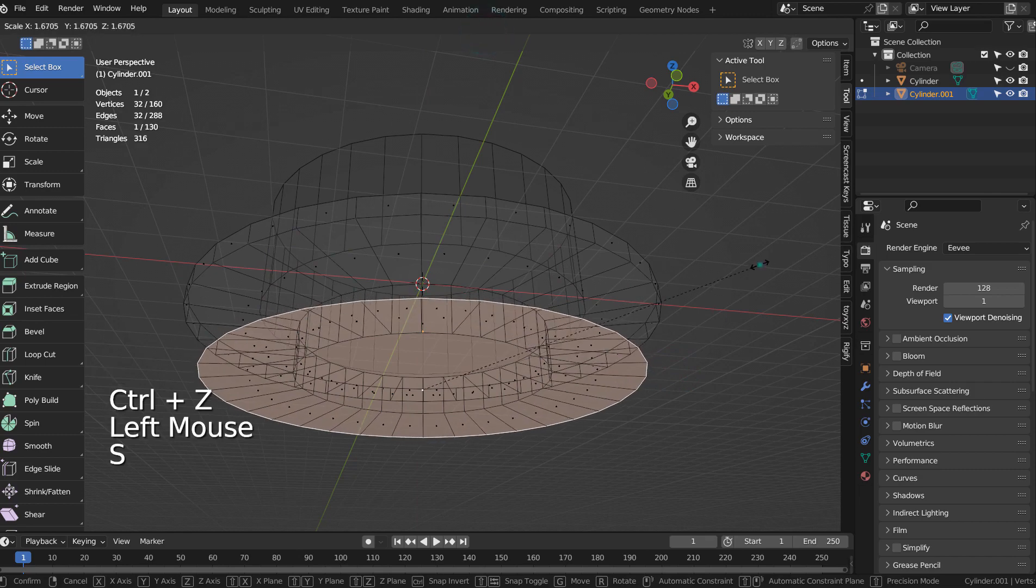
{"action": "left_click", "coordinate": [757, 262]}
{"action": "key", "text": "KP_0"}
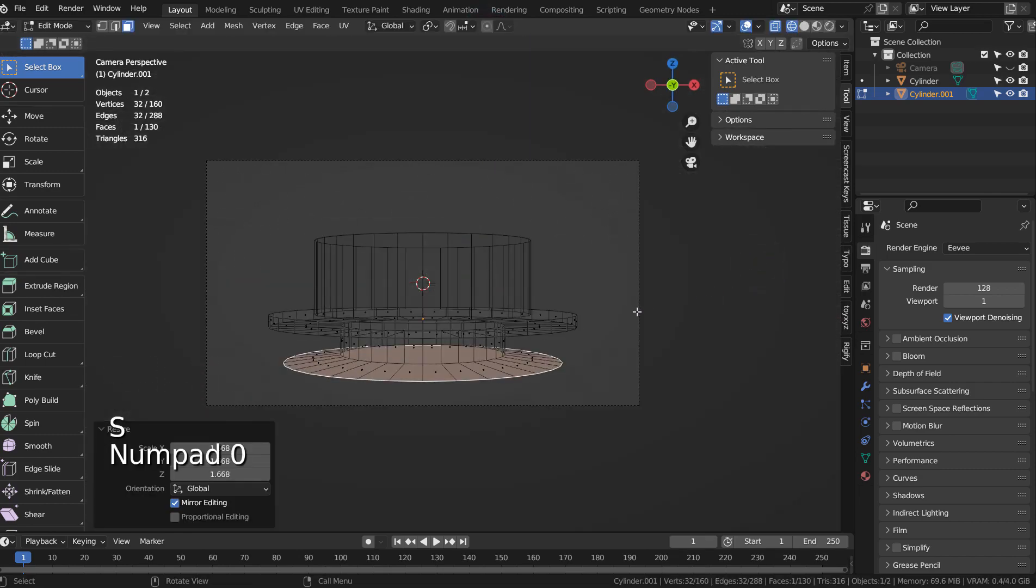
{"action": "key", "text": "s"}
{"action": "left_click", "coordinate": [583, 317]}
Step: Extrude the stand's bottom face down about 0.15 m as a foot rim and return to Object Mode
{"action": "key", "text": "e"}
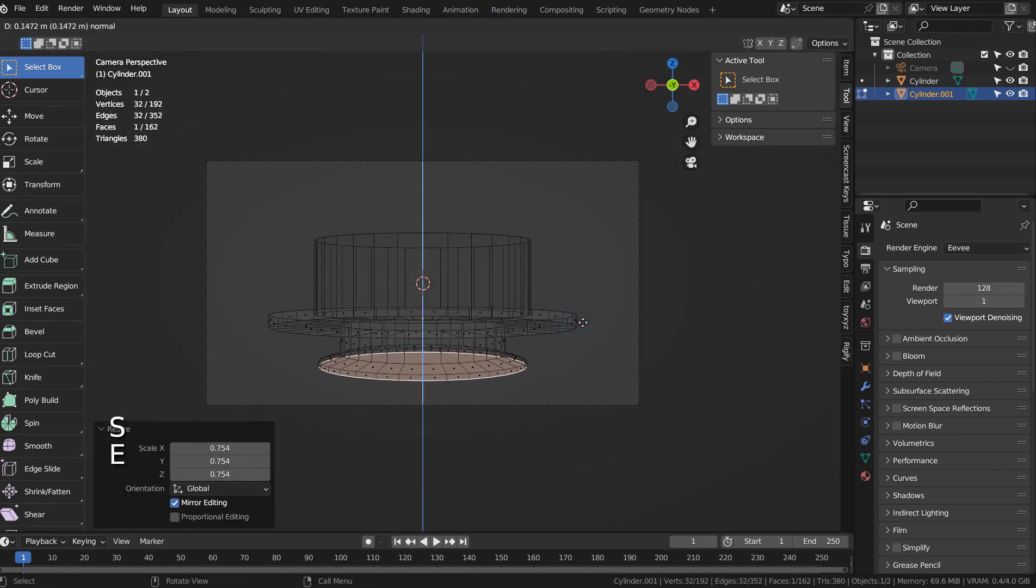
{"action": "left_click", "coordinate": [584, 322]}
{"action": "key", "text": "Tab"}
Step: Try tilting the cylinder and its stand together by about -3.7° in the right side view
{"action": "key", "text": "KP_2"}
{"action": "key", "text": "KP_3"}
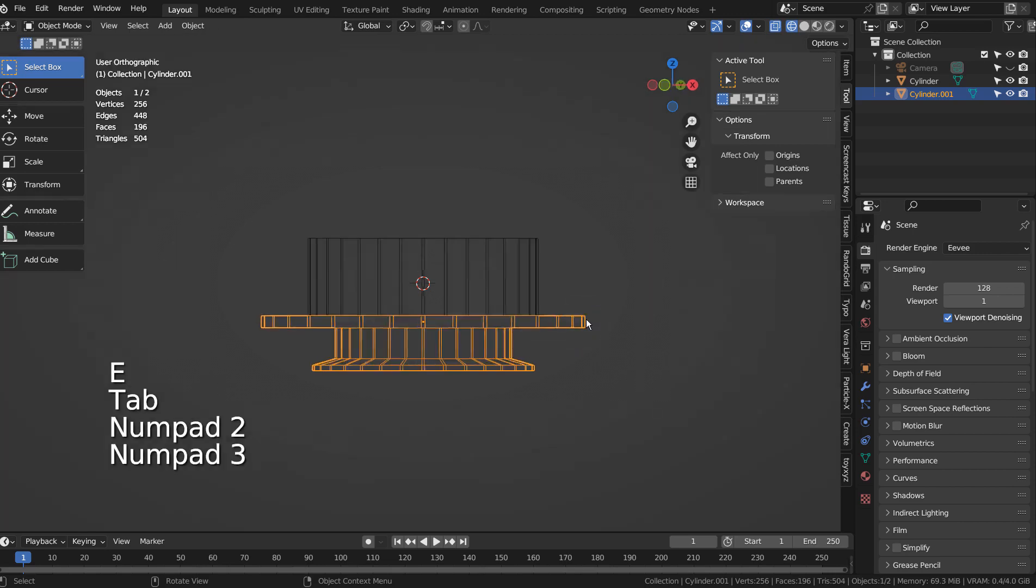
{"action": "left_click_drag", "start_coordinate": [249, 241], "coordinate": [518, 425]}
{"action": "key", "text": "r"}
{"action": "left_click", "coordinate": [544, 412]}
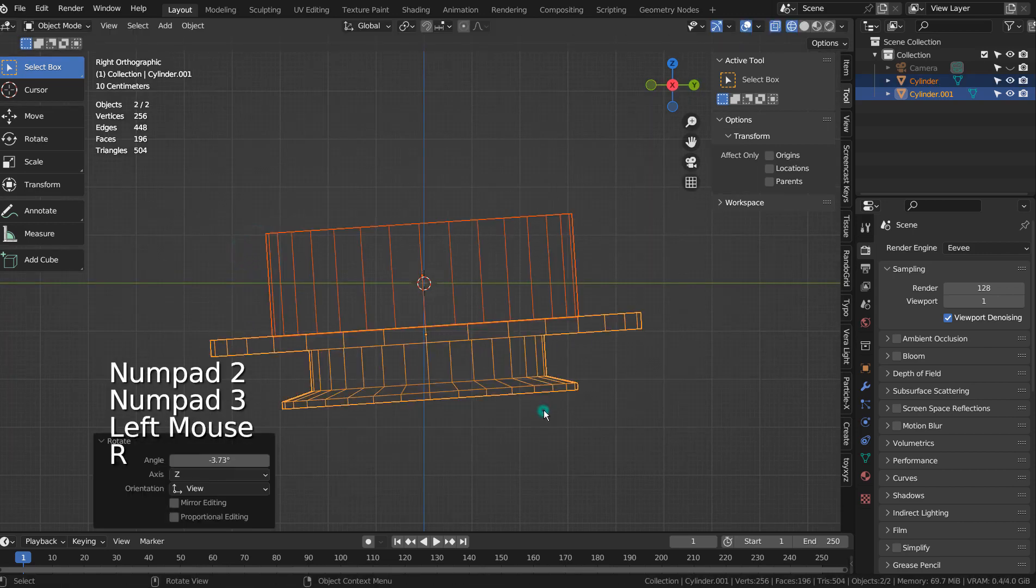
{"action": "key", "text": "ctrl+z"}
Step: Add a cube scaled by about 3.78 and lower it about 6.23 m along Z so its top meets the stand's foot
{"action": "key", "text": "shift+a"}
{"action": "mouse_move", "coordinate": [660, 322]}
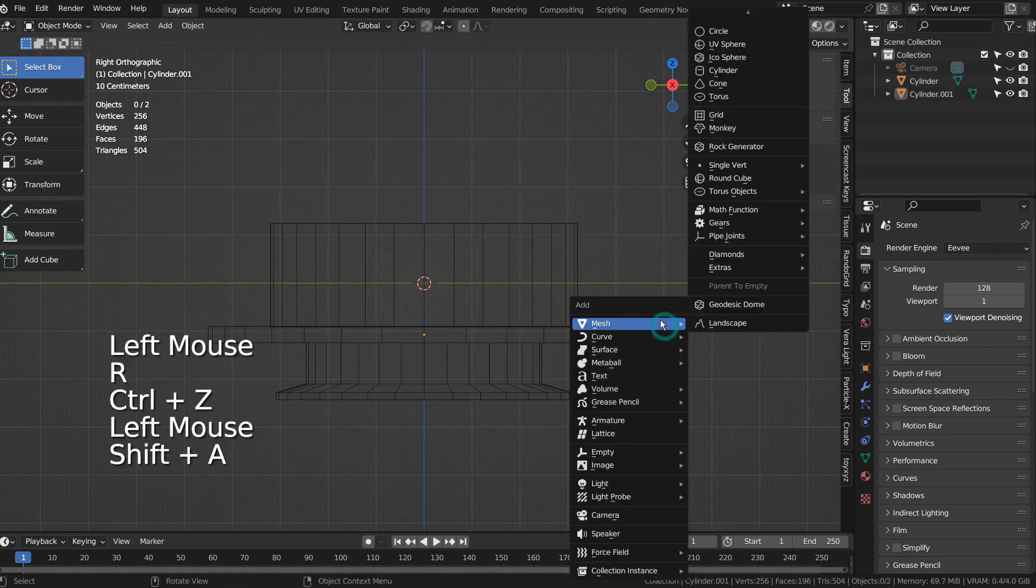
{"action": "left_click", "coordinate": [735, 29]}
{"action": "key", "text": "s"}
{"action": "left_click", "coordinate": [301, 248]}
{"action": "key", "text": "g"}
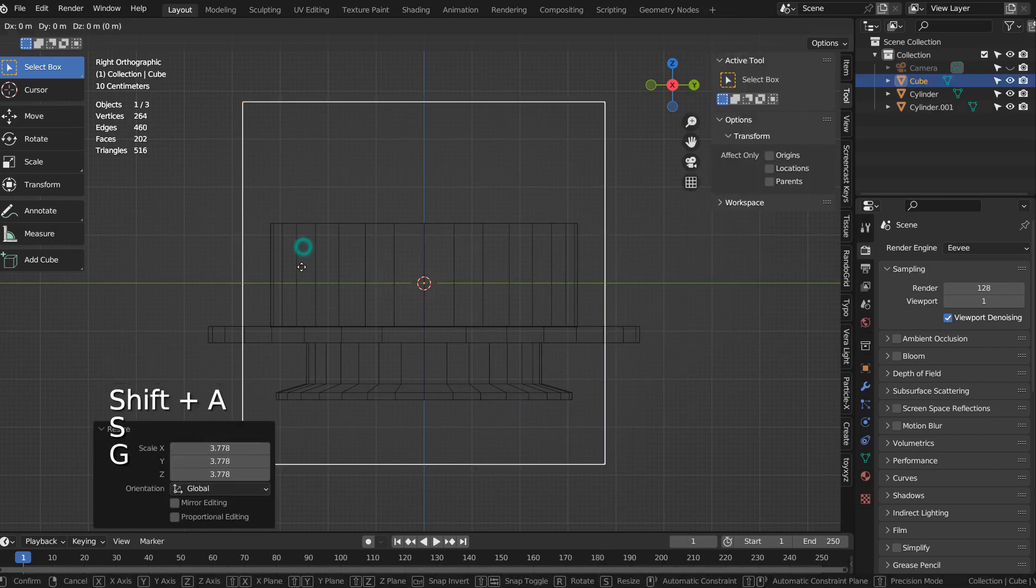
{"action": "key", "text": "z"}
{"action": "left_click", "coordinate": [294, 50]}
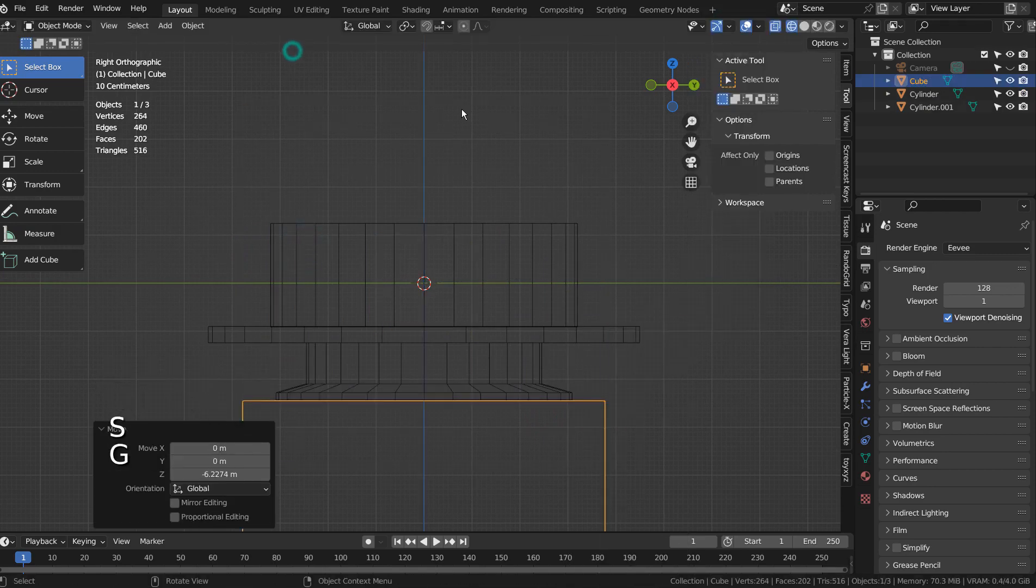
Step: Stretch the cube into a table surface, scaling it about 2.66 along Y and about 3.12 along X
{"action": "key", "text": "s"}
{"action": "key", "text": "y"}
{"action": "left_click", "coordinate": [383, 417]}
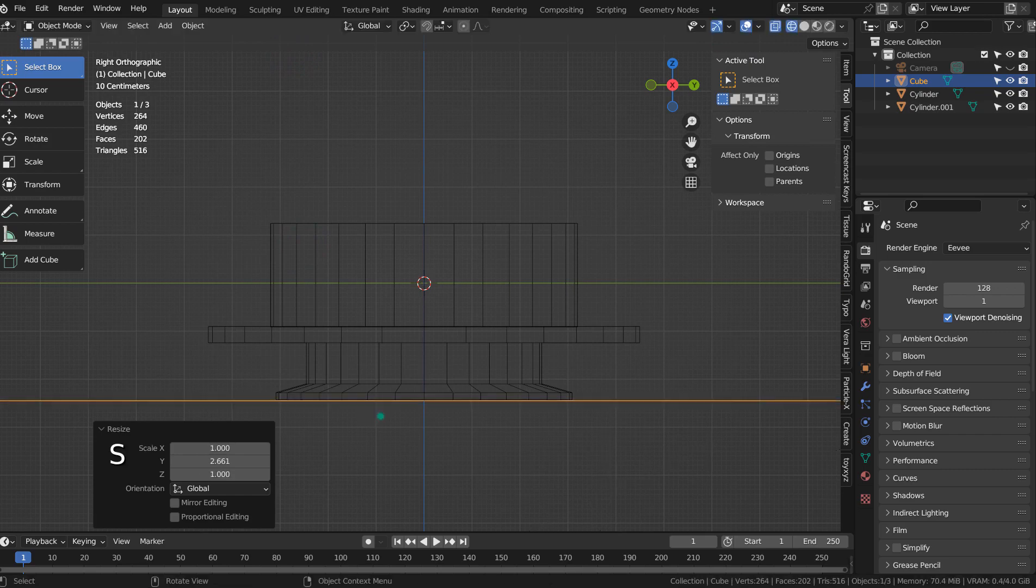
{"action": "key", "text": "KP_0"}
{"action": "key", "text": "s"}
{"action": "key", "text": "x"}
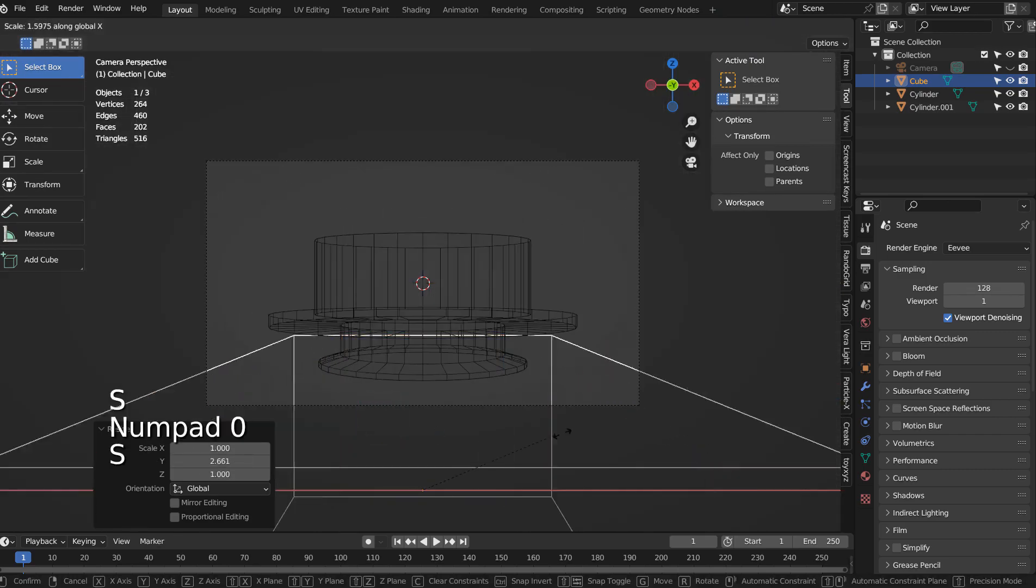
{"action": "left_click", "coordinate": [685, 415]}
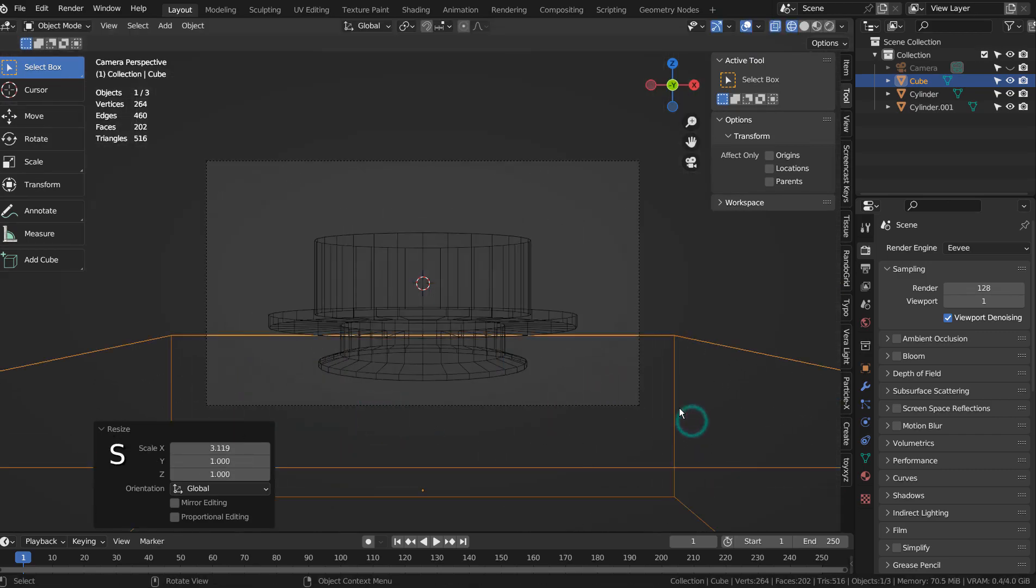
Step: Rotate all three objects together by about -9.1° in the side view and raise them about 0.7 m along Z
{"action": "key", "text": "KP_3"}
{"action": "left_click_drag", "start_coordinate": [377, 174], "coordinate": [618, 484]}
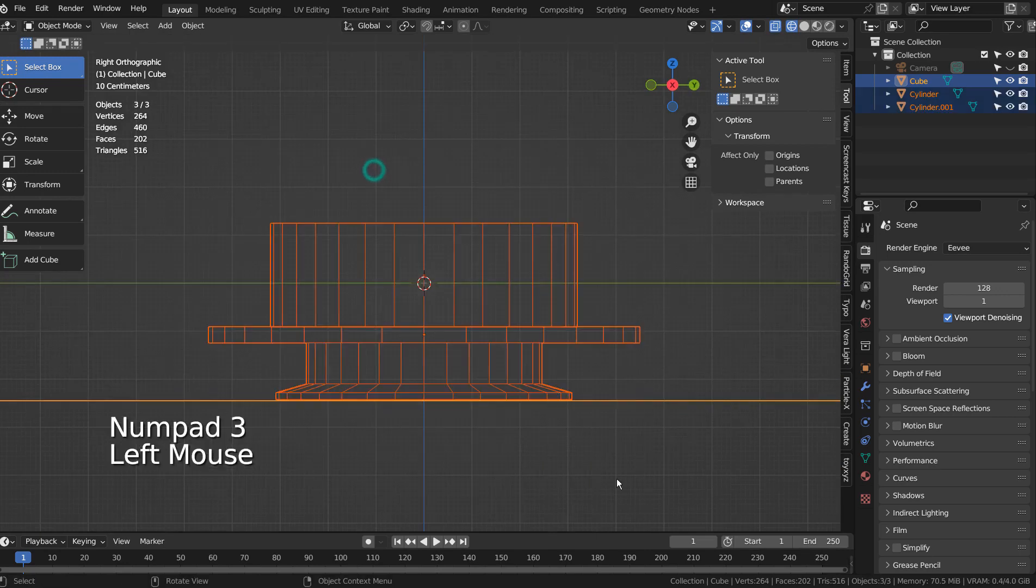
{"action": "key", "text": "r"}
{"action": "left_click", "coordinate": [650, 436]}
{"action": "key", "text": "KP_0"}
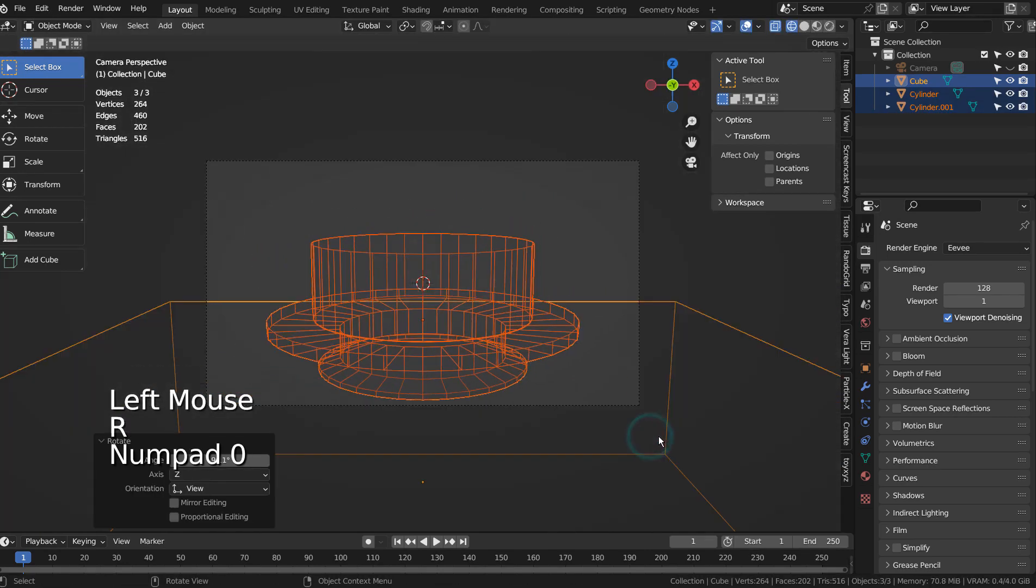
{"action": "key", "text": "g"}
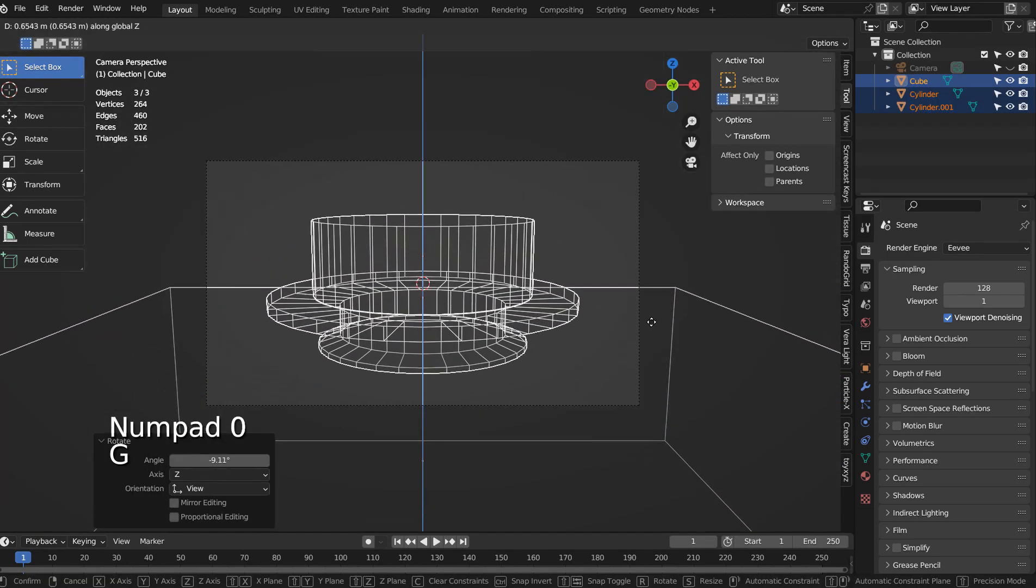
{"action": "left_click", "coordinate": [653, 318]}
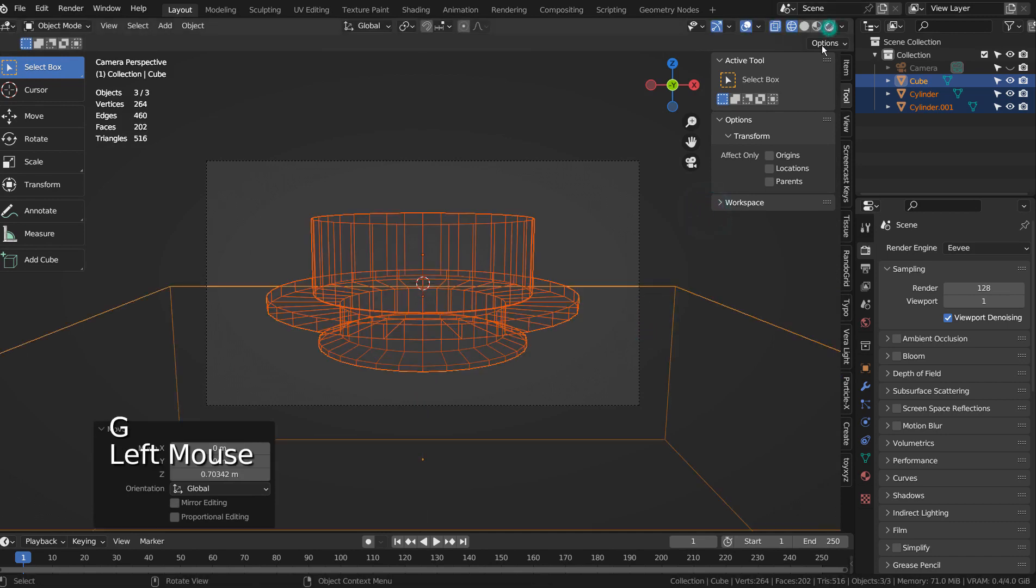
Step: Display the viewport in rendered shading, switch the render engine to Workbench and leave every object deselected
{"action": "left_click", "coordinate": [830, 26]}
{"action": "left_click", "coordinate": [692, 254]}
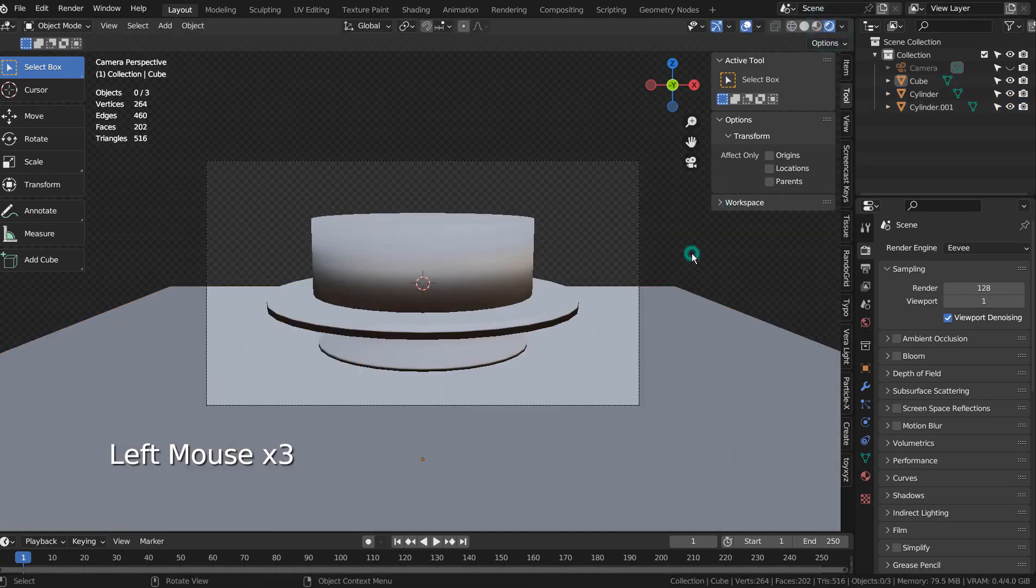
{"action": "left_click", "coordinate": [992, 247]}
{"action": "left_click", "coordinate": [969, 277]}
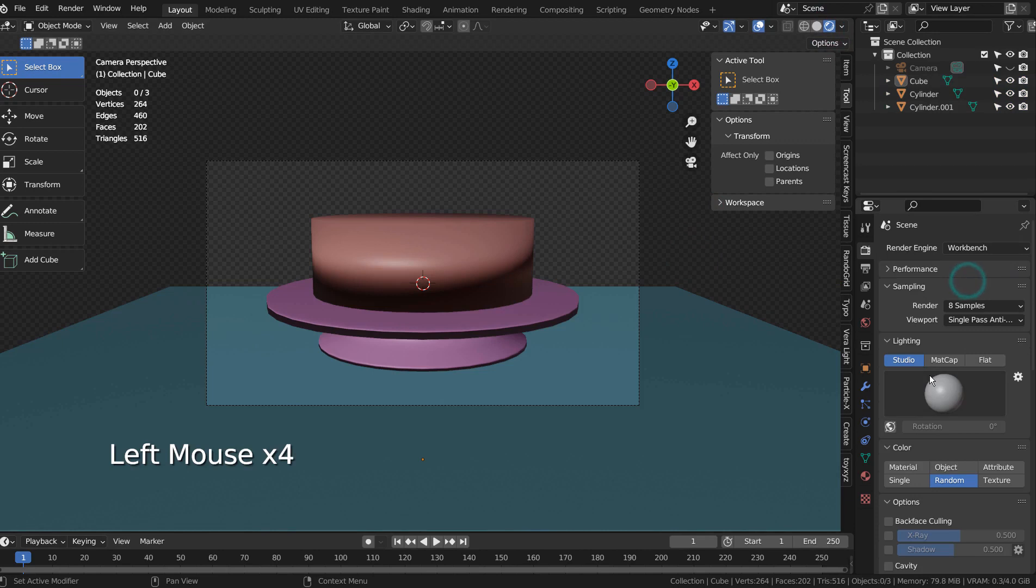
{"action": "left_click", "coordinate": [503, 252]}
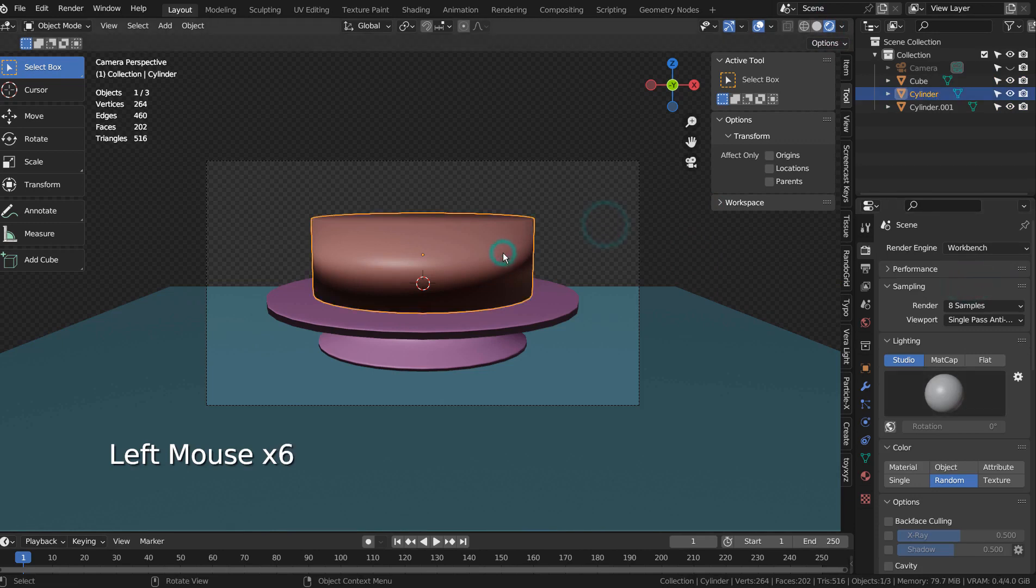
{"action": "left_click", "coordinate": [609, 216]}
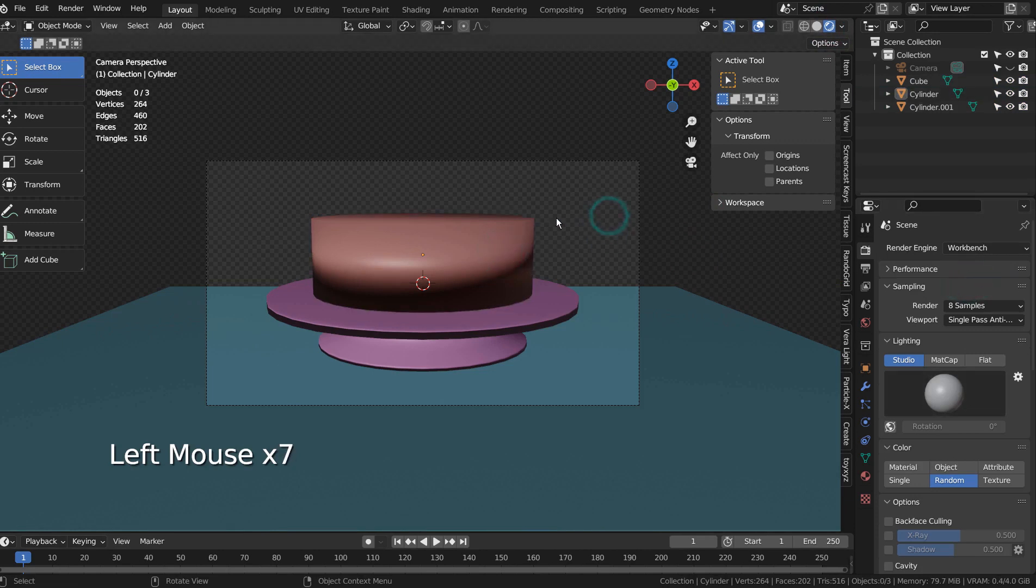
Step: Select the cake, stand and table, lower them slightly together along Z, deselect them and render the camera view
{"action": "left_click_drag", "start_coordinate": [335, 194], "coordinate": [637, 353]}
{"action": "key", "text": "s"}
{"action": "key", "text": "z"}
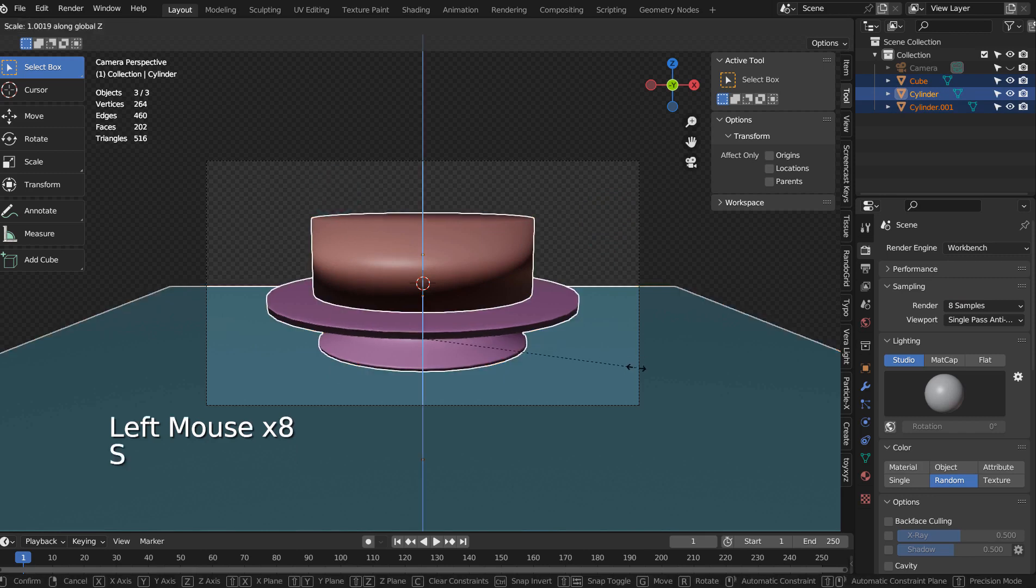
{"action": "key", "text": "g"}
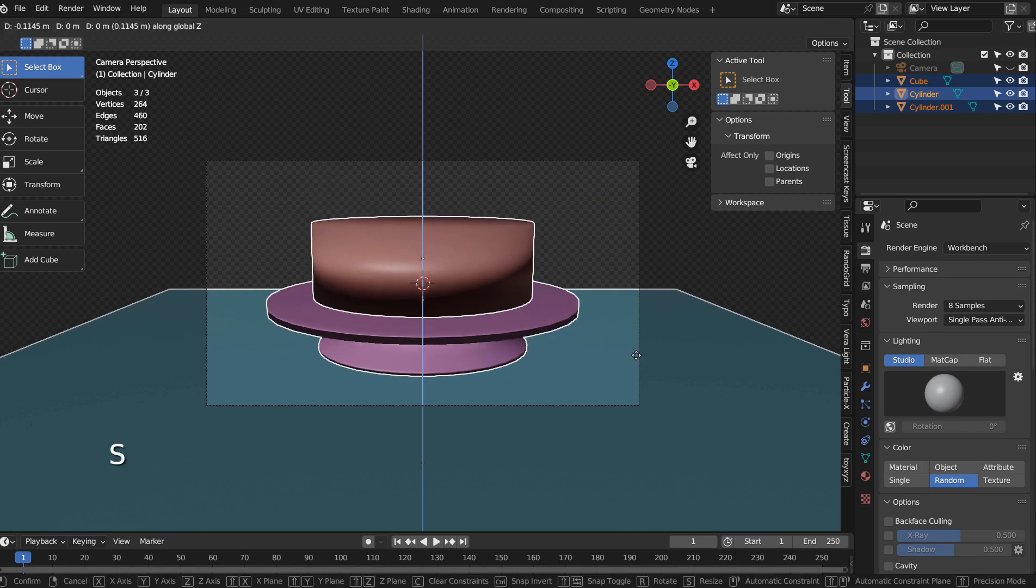
{"action": "left_click", "coordinate": [636, 360]}
{"action": "left_click", "coordinate": [618, 250]}
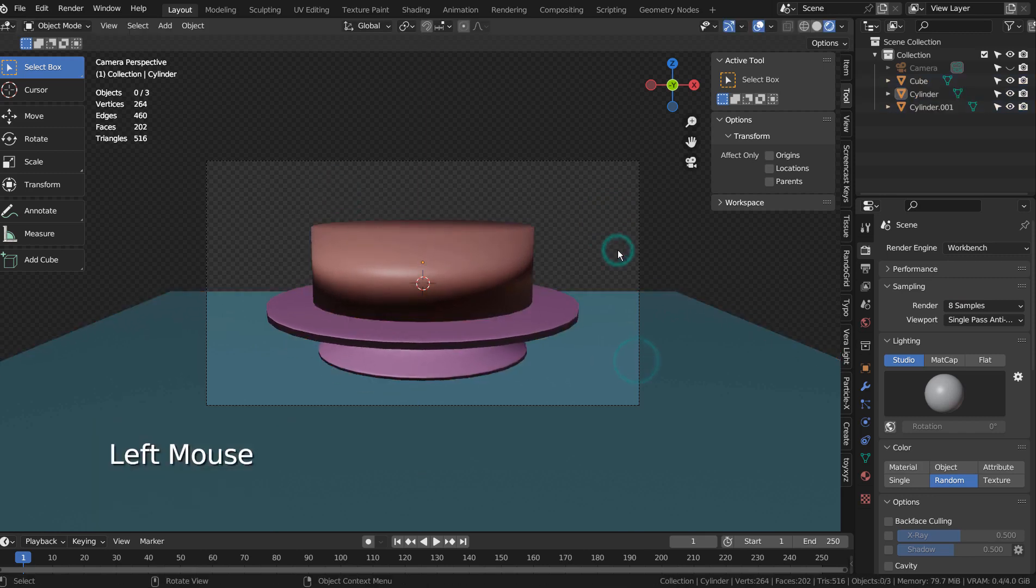
{"action": "key", "text": "F12"}
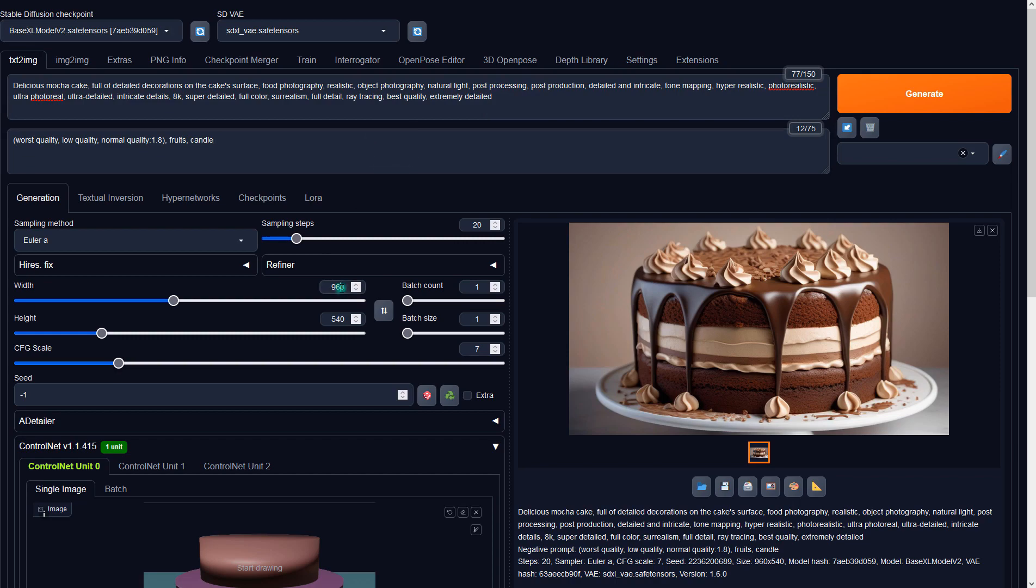
Step: In the Stable Diffusion web UI, set ControlNet Unit 0 to Depth with preprocessor none and model sai_xl_depth_256lora
{"action": "scroll", "coordinate": [547, 484], "scroll_direction": "down", "scroll_amount": 2}
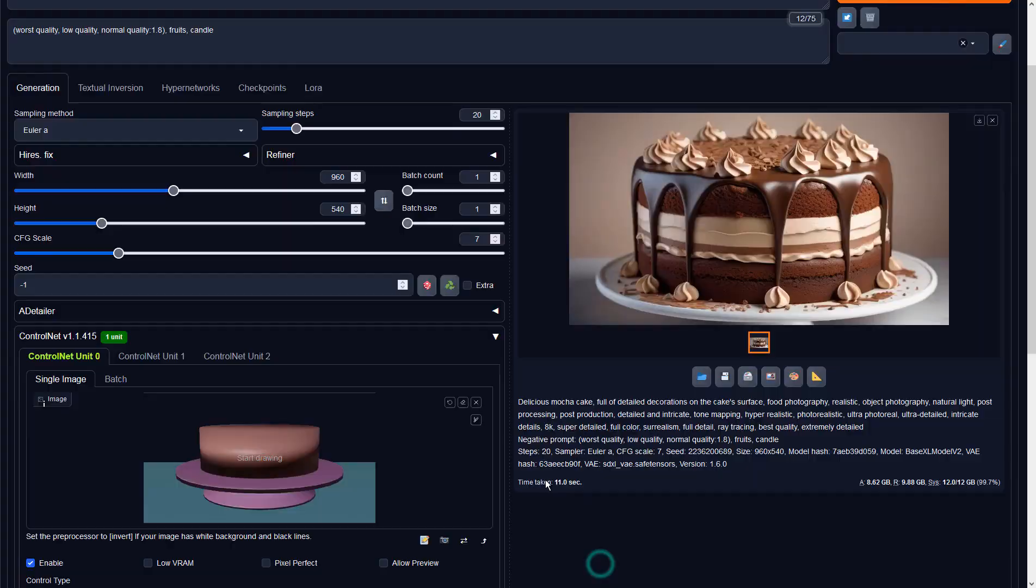
{"action": "scroll", "coordinate": [548, 485], "scroll_direction": "down", "scroll_amount": 4}
{"action": "left_click", "coordinate": [124, 385]}
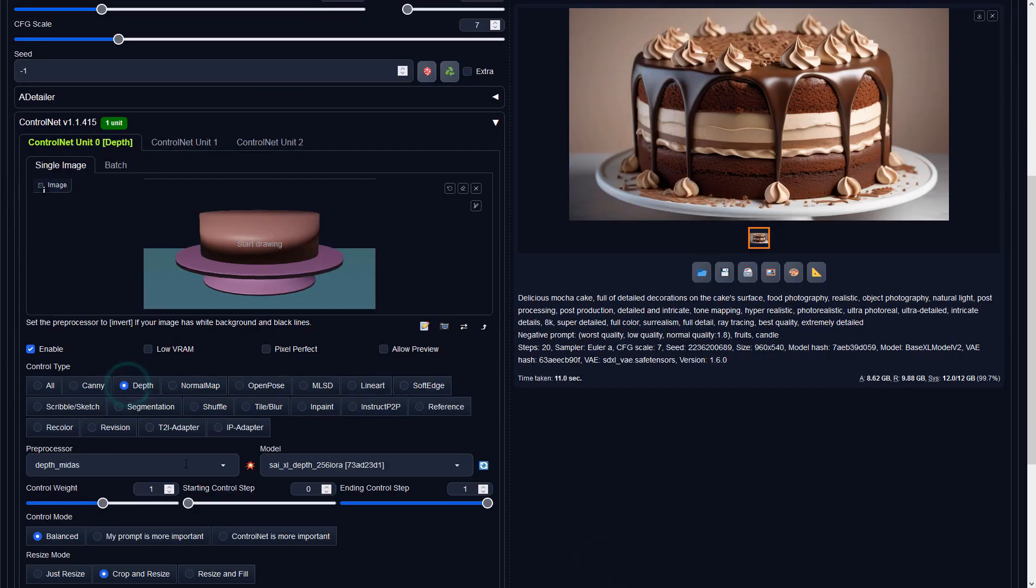
{"action": "left_click", "coordinate": [212, 464]}
{"action": "left_click", "coordinate": [66, 401]}
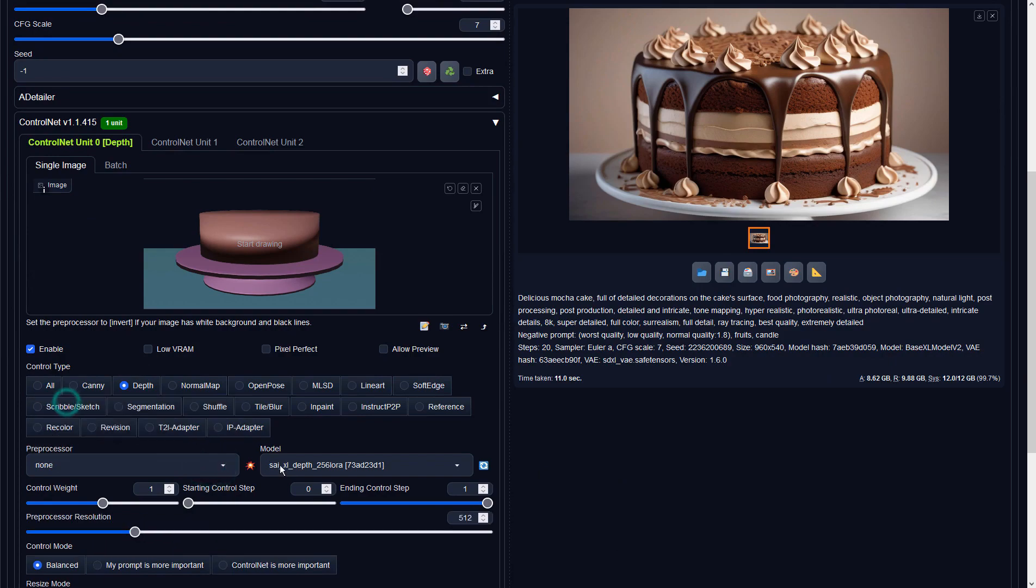
{"action": "left_click", "coordinate": [303, 465]}
{"action": "left_click", "coordinate": [291, 448]}
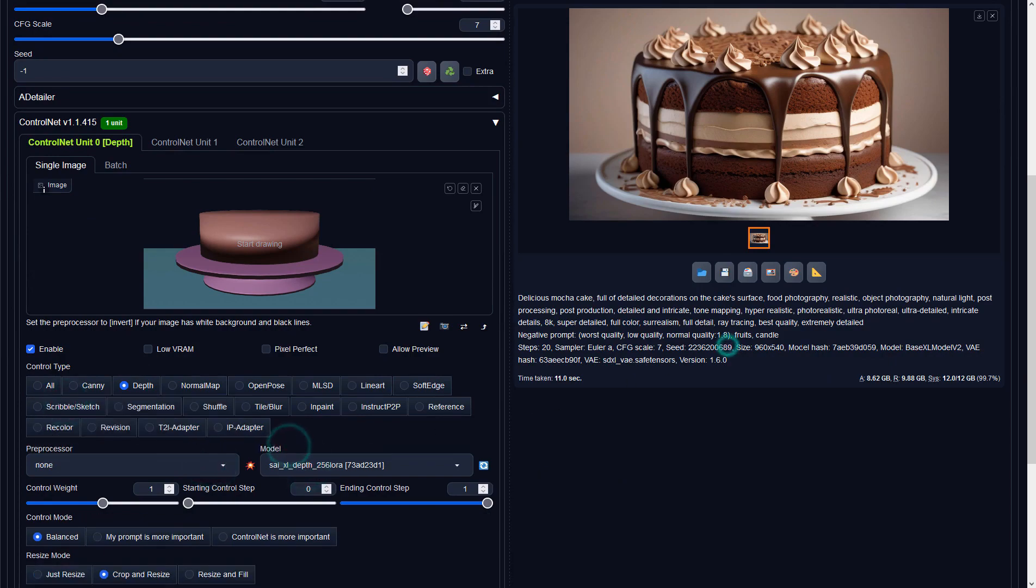
Step: Generate the mocha cake image with the depth ControlNet and view the result enlarged
{"action": "scroll", "coordinate": [728, 346], "scroll_direction": "up", "scroll_amount": 6}
{"action": "left_click", "coordinate": [938, 94]}
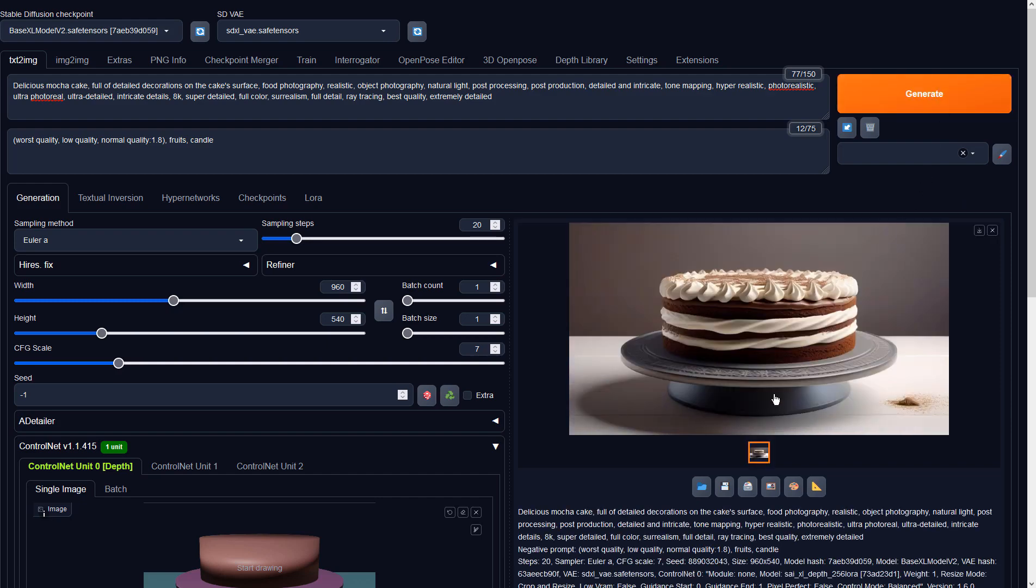
{"action": "left_click", "coordinate": [783, 423]}
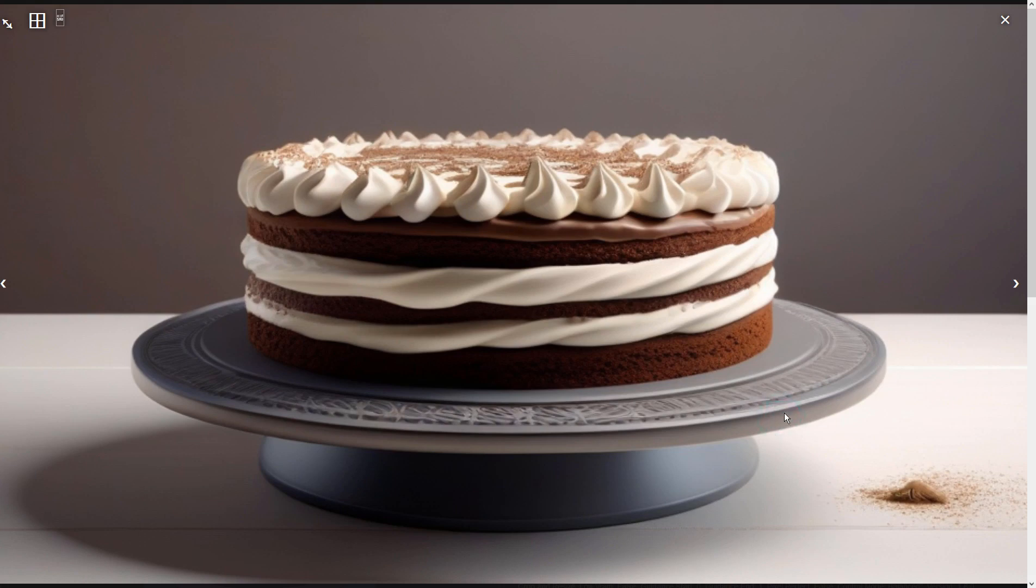
{"action": "left_click", "coordinate": [785, 413]}
Step: Send the generated cake to img2img and add "bakery background," to the prompt after "the cake's surface,"
{"action": "left_click", "coordinate": [767, 487]}
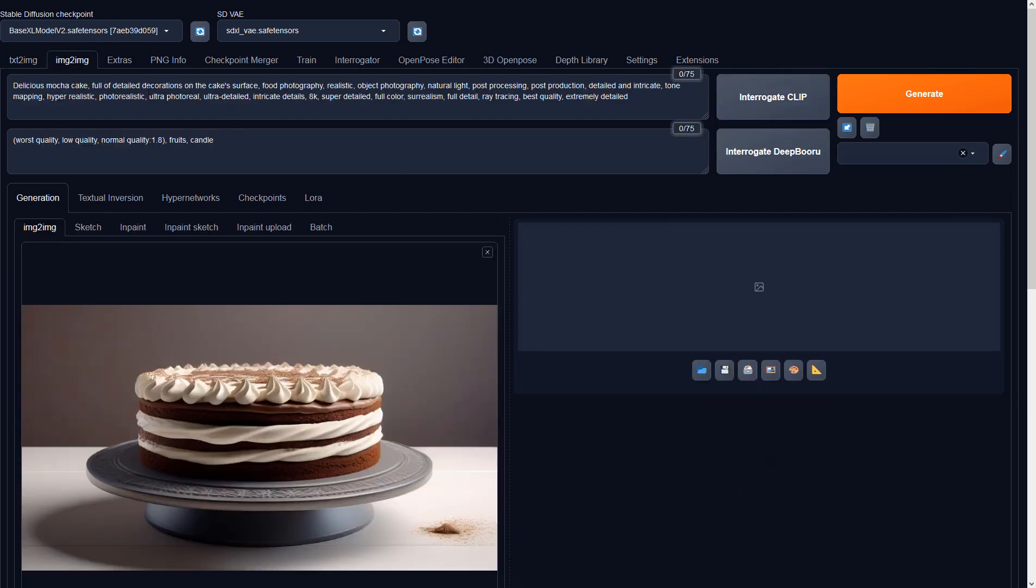
{"action": "left_click", "coordinate": [262, 84]}
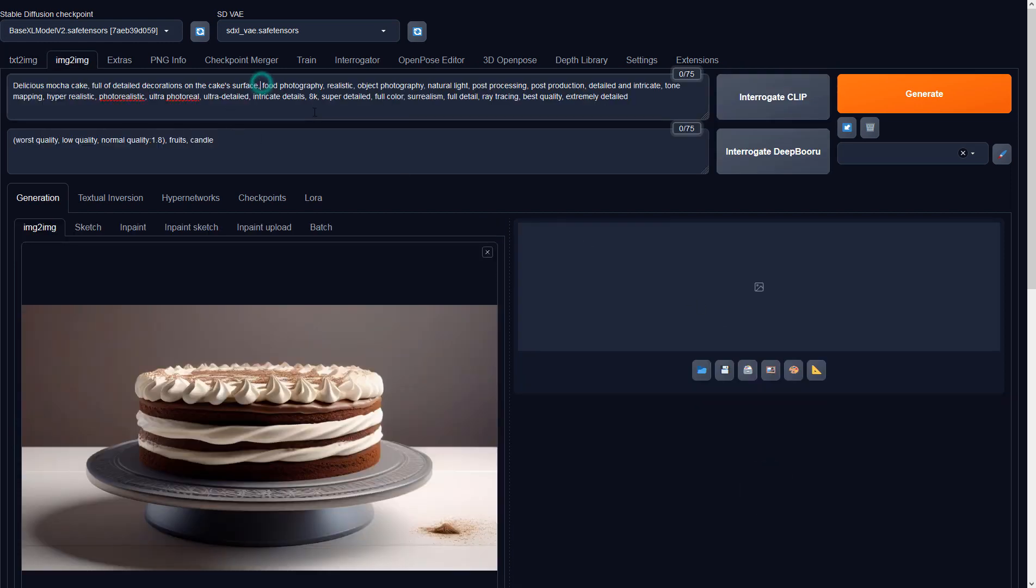
{"action": "type", "text": "bakery backgrou"}
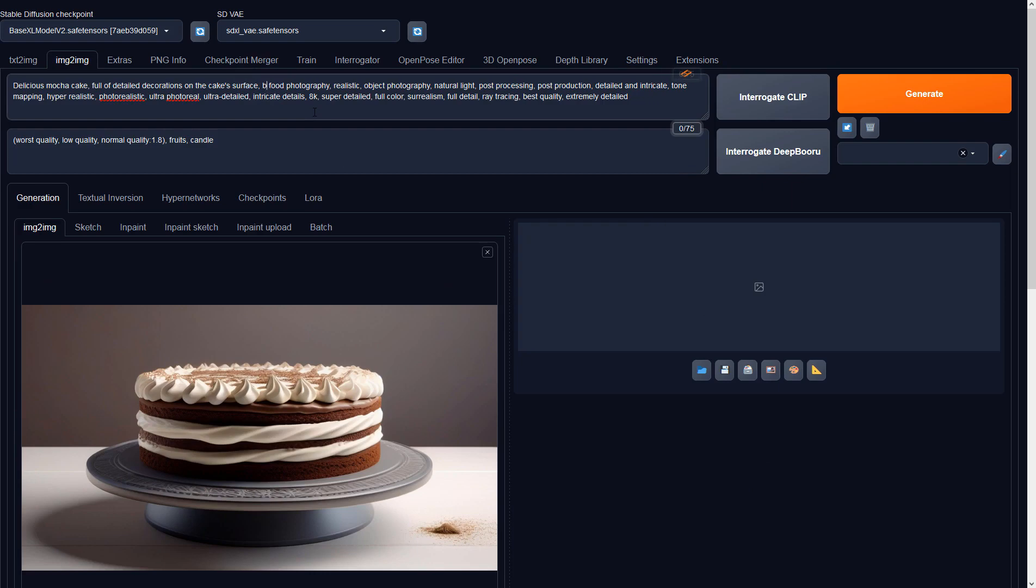
{"action": "type", "text": "nd,"}
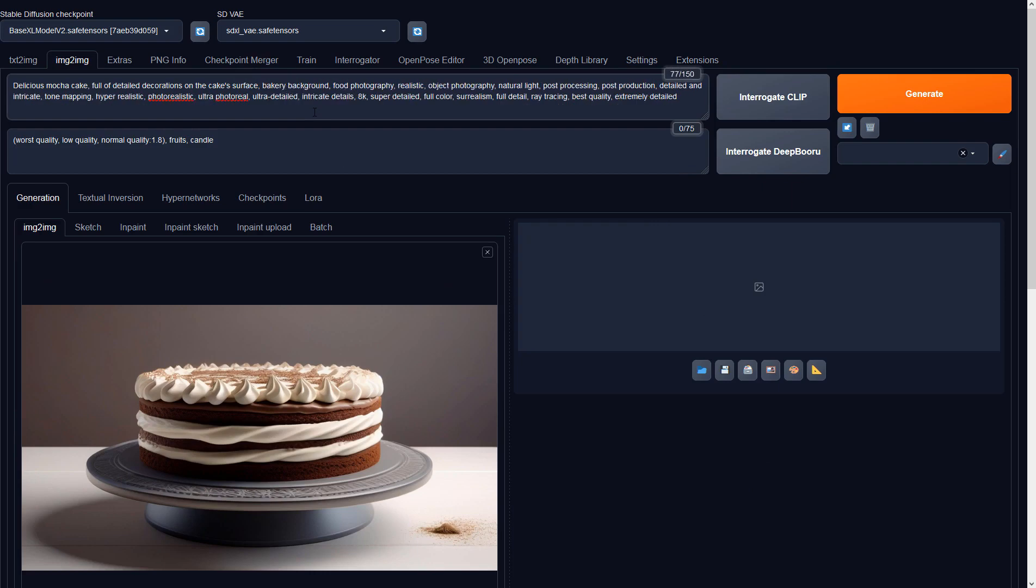
Step: Set the img2img sampling method to DPM++ 2M Karras
{"action": "scroll", "coordinate": [123, 364], "scroll_direction": "down", "scroll_amount": 5}
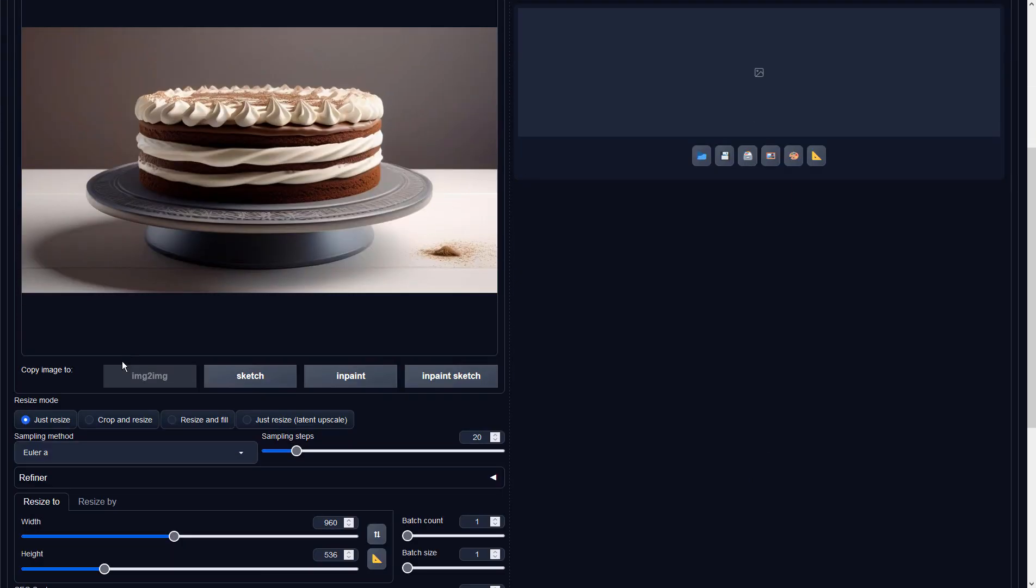
{"action": "left_click", "coordinate": [116, 449]}
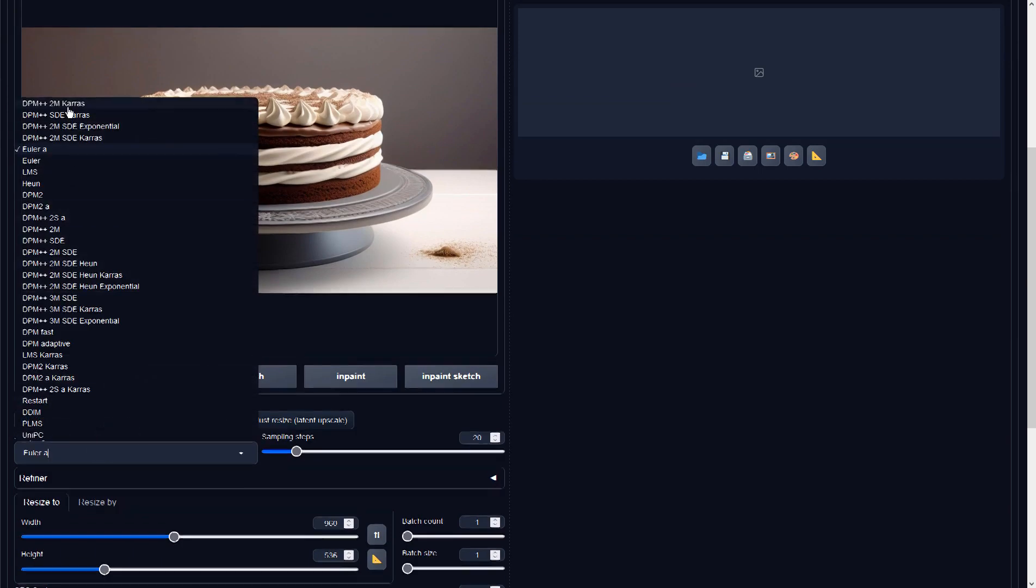
{"action": "scroll", "coordinate": [71, 113], "scroll_direction": "up", "scroll_amount": 1}
{"action": "left_click", "coordinate": [70, 149]}
Step: Set the img2img output height to 540 and the denoising strength to 0.9
{"action": "scroll", "coordinate": [691, 351], "scroll_direction": "down", "scroll_amount": 5}
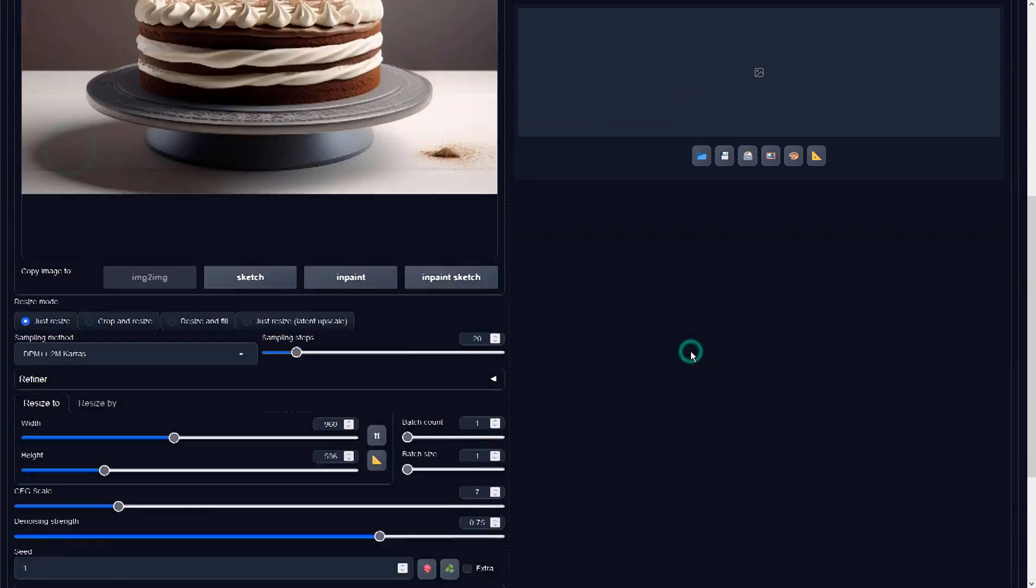
{"action": "double_click", "coordinate": [329, 323]}
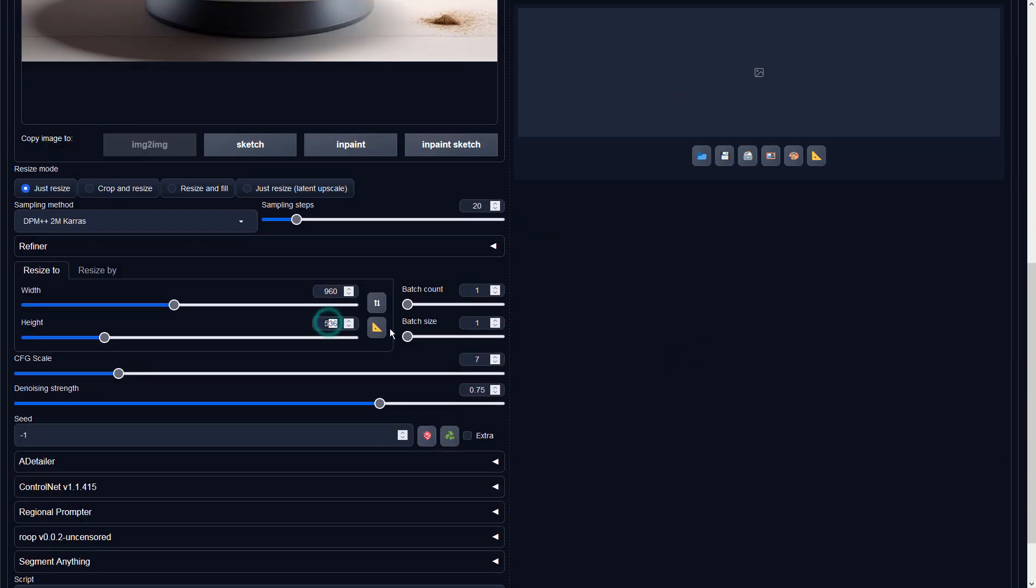
{"action": "type", "text": "540"}
{"action": "left_click_drag", "start_coordinate": [379, 403], "coordinate": [460, 404]}
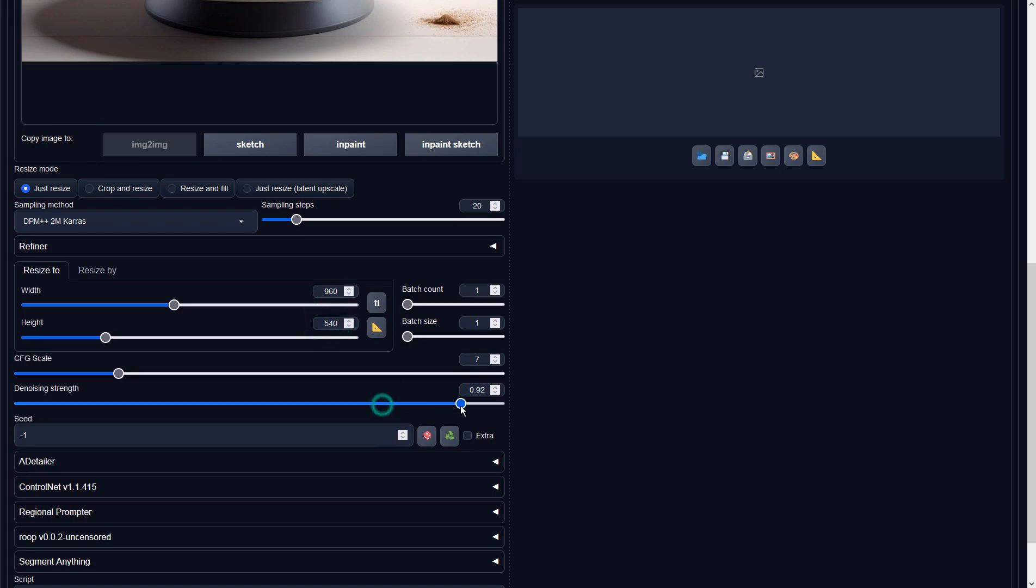
Step: Generate the bakery-background cake, inspect it enlarged and use it as the new img2img source image
{"action": "scroll", "coordinate": [585, 400], "scroll_direction": "up", "scroll_amount": 6}
{"action": "scroll", "coordinate": [584, 401], "scroll_direction": "up", "scroll_amount": 3}
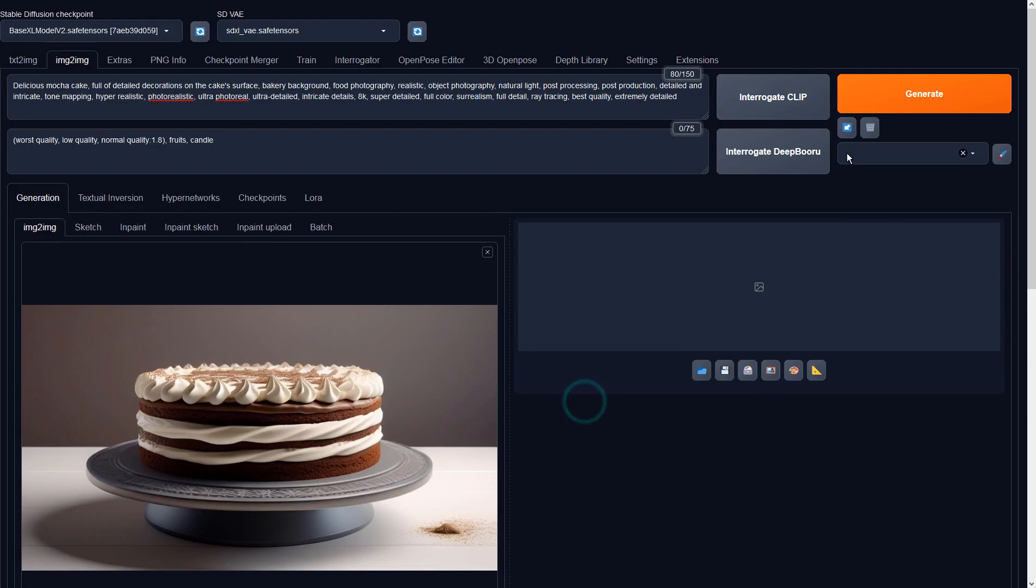
{"action": "left_click", "coordinate": [863, 97]}
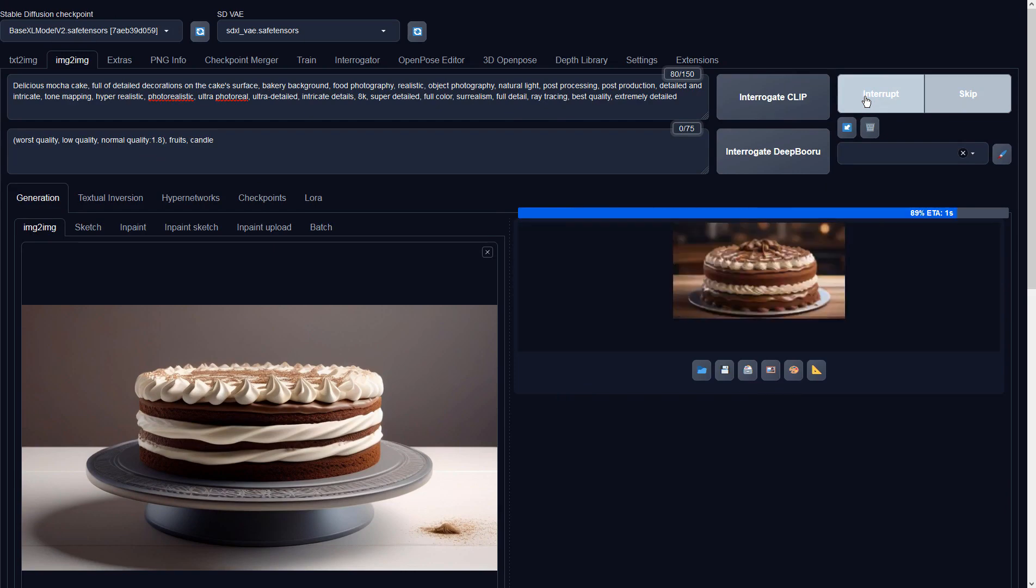
{"action": "left_click", "coordinate": [833, 290]}
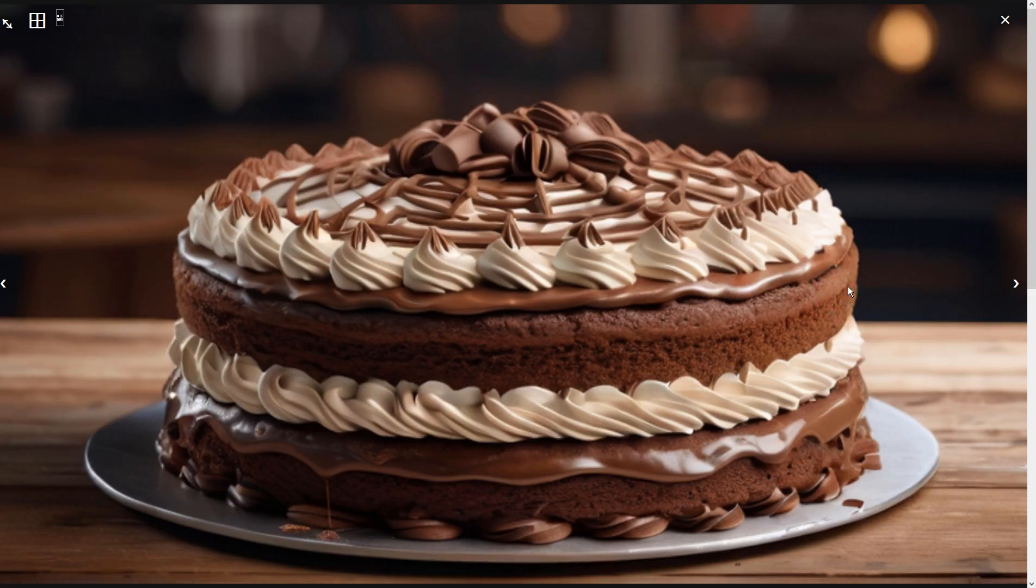
{"action": "left_click", "coordinate": [847, 287]}
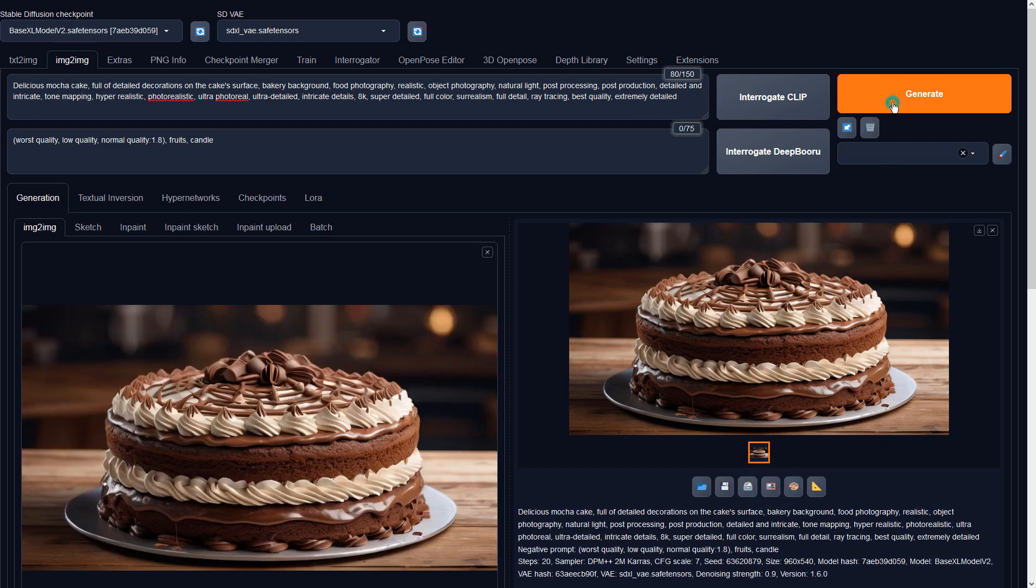
Step: Generate five further cake variations from the new source image with the same prompt, viewing each one enlarged
{"action": "left_click", "coordinate": [895, 104]}
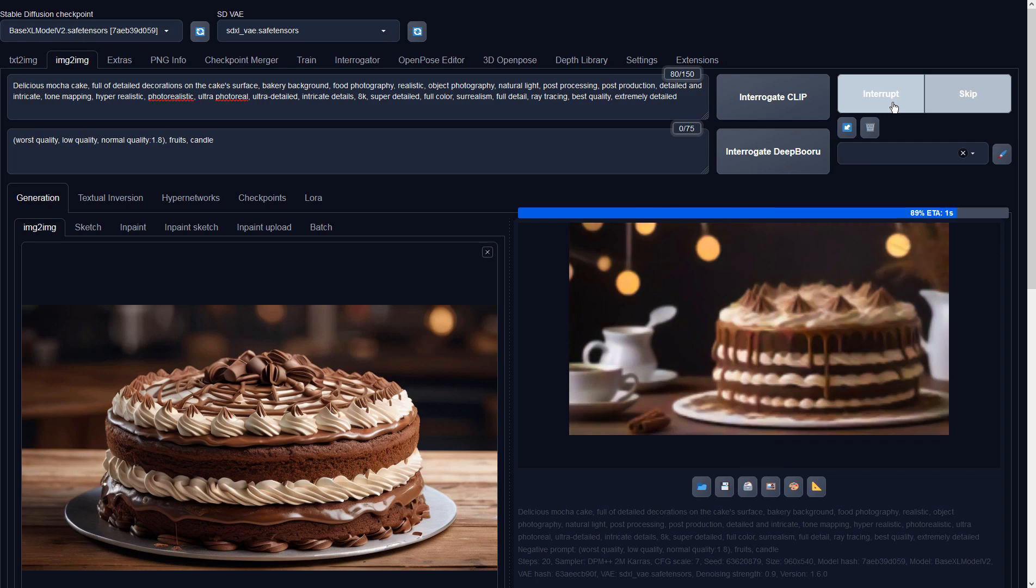
{"action": "left_click", "coordinate": [847, 290]}
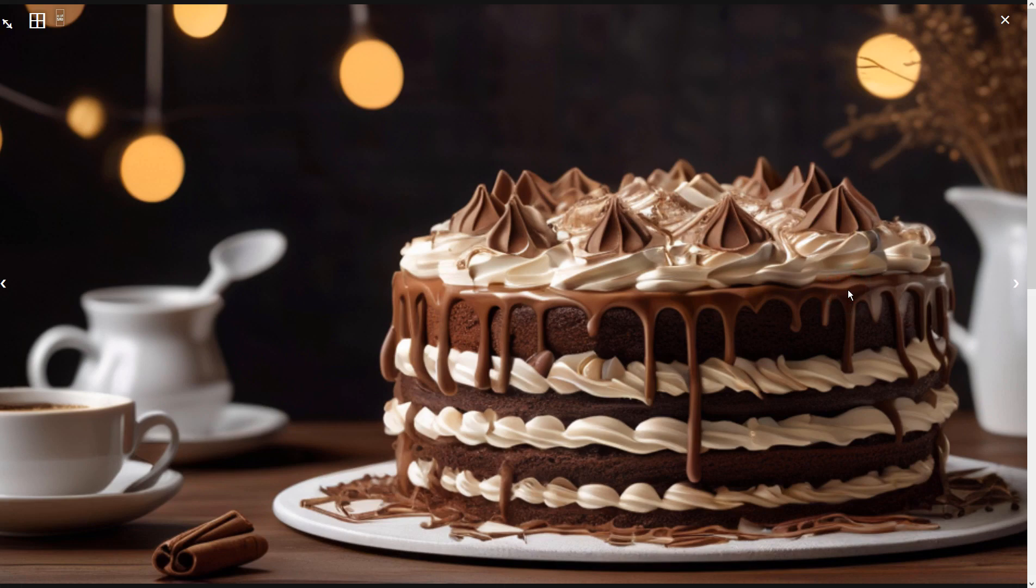
{"action": "left_click", "coordinate": [848, 290]}
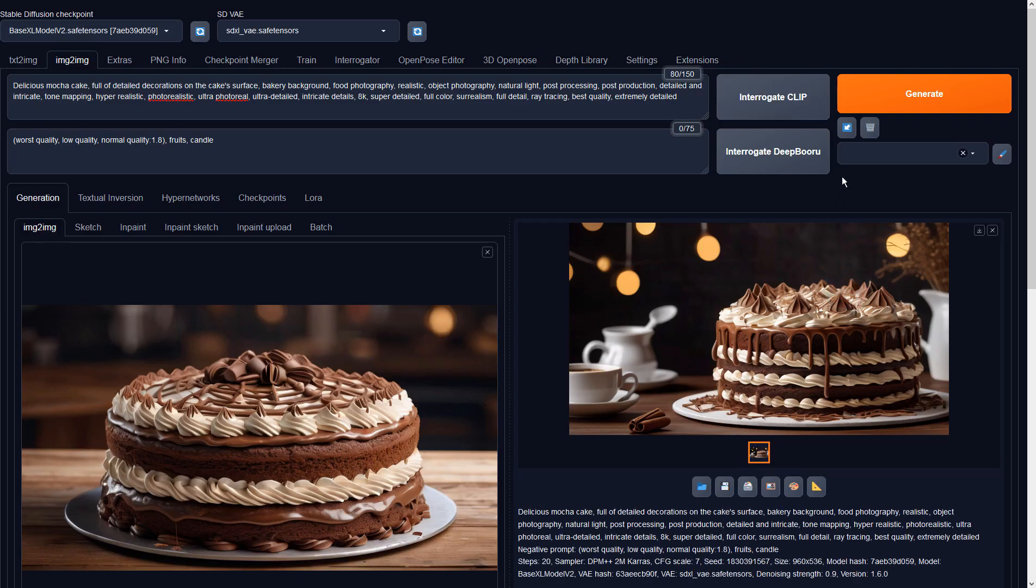
{"action": "left_click", "coordinate": [885, 107]}
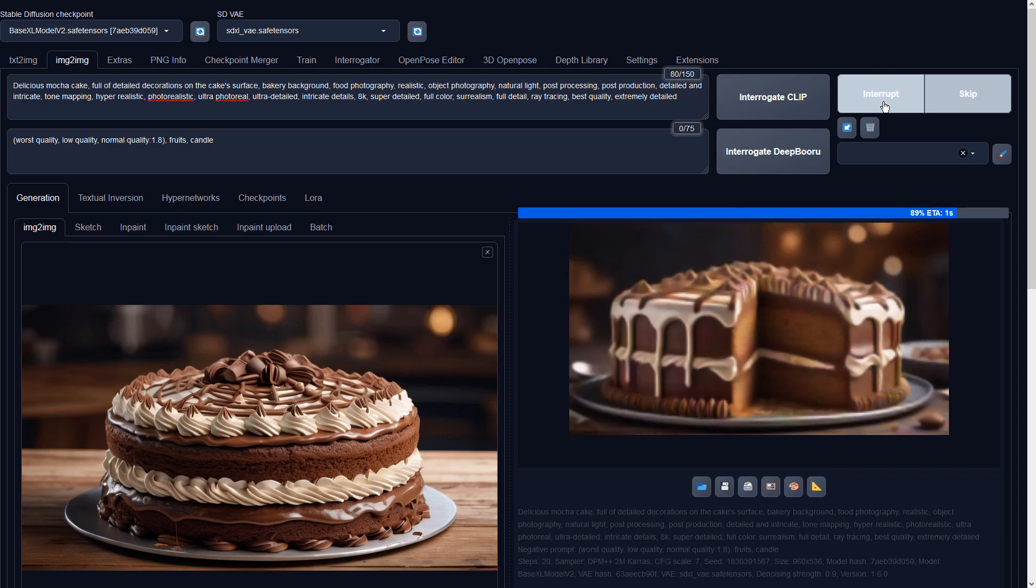
{"action": "left_click", "coordinate": [859, 283]}
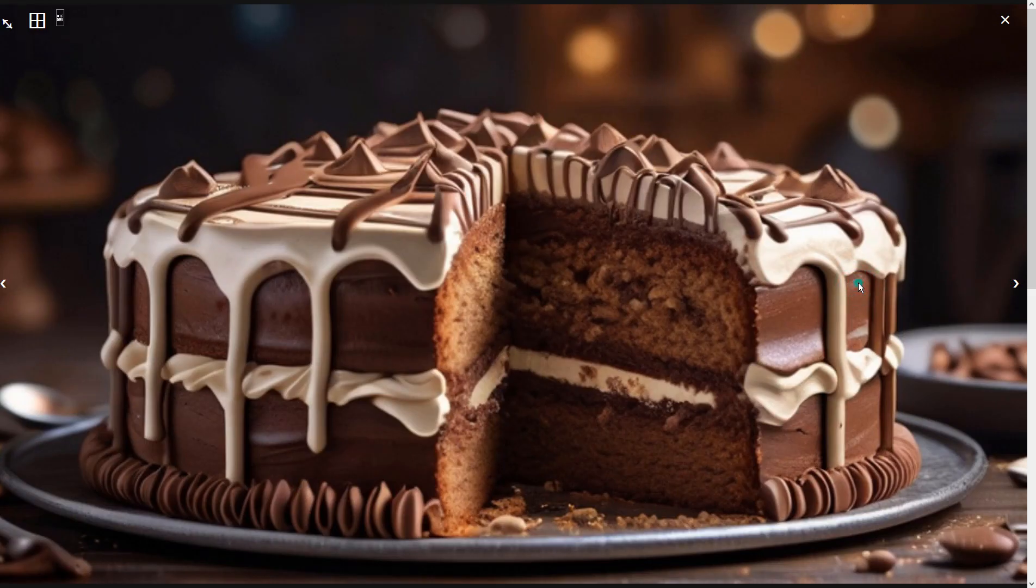
{"action": "left_click", "coordinate": [858, 283]}
{"action": "left_click", "coordinate": [902, 93]}
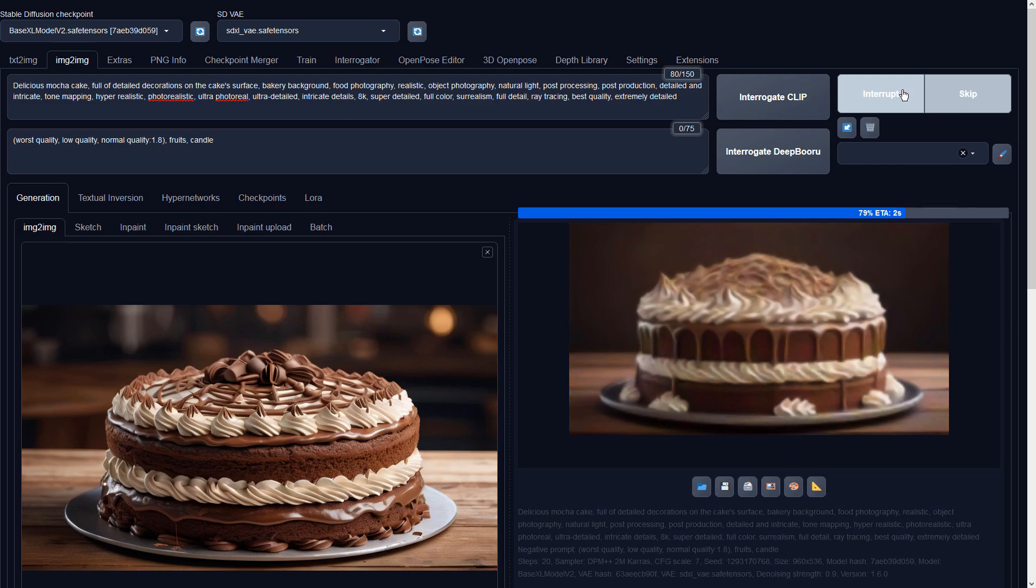
{"action": "left_click", "coordinate": [888, 265]}
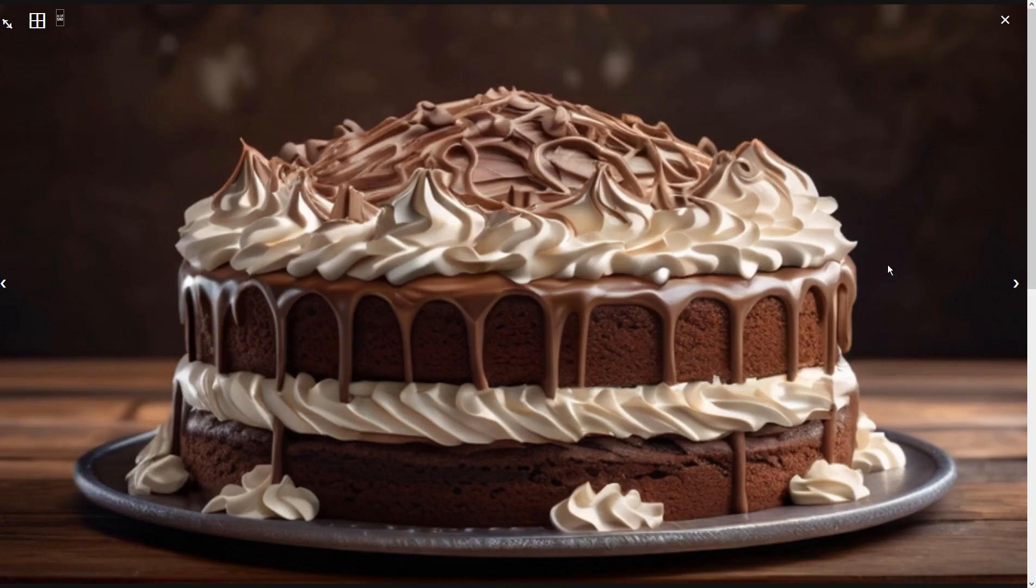
{"action": "left_click", "coordinate": [888, 265]}
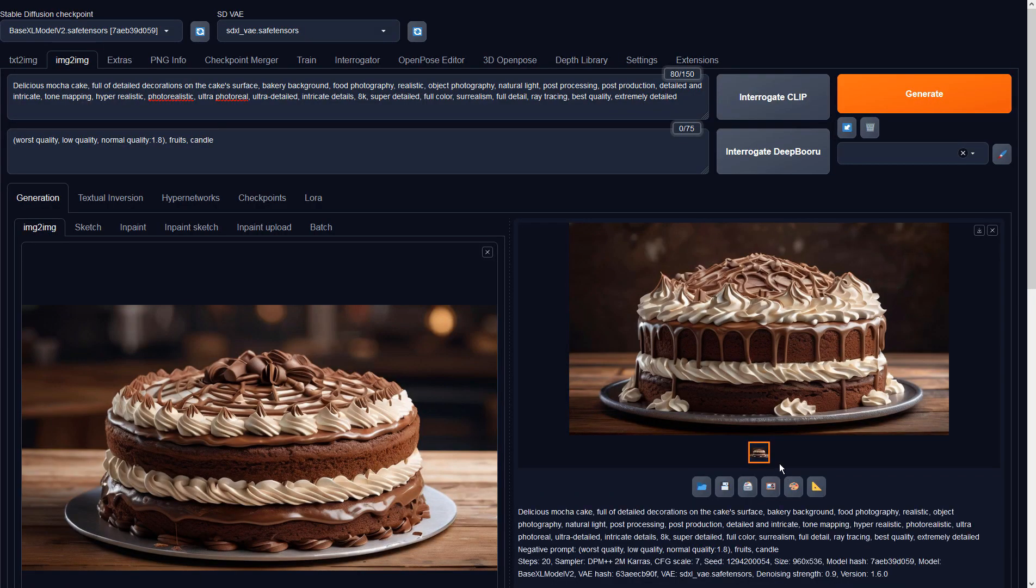
{"action": "left_click", "coordinate": [902, 94]}
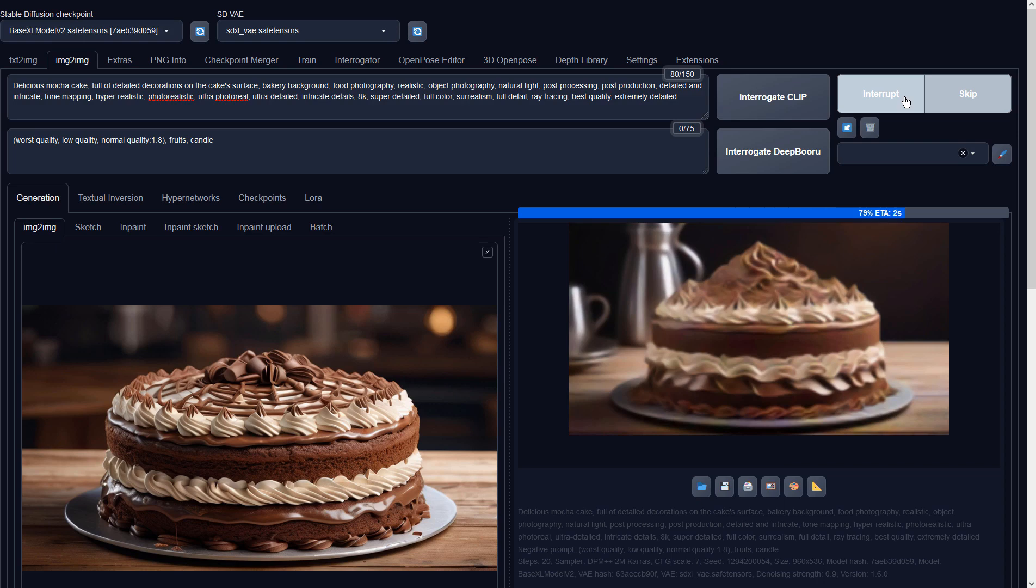
{"action": "left_click", "coordinate": [836, 293]}
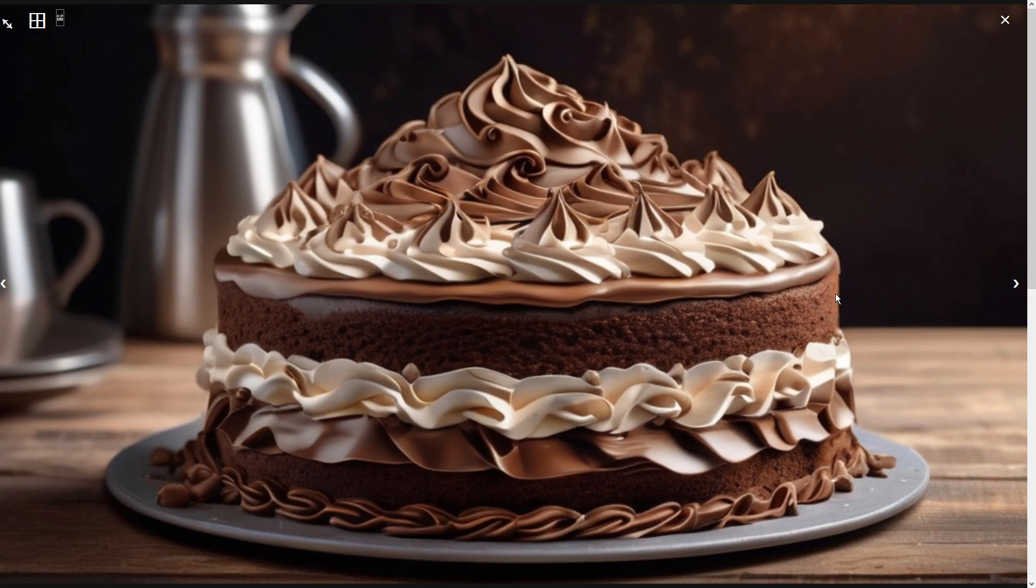
{"action": "left_click", "coordinate": [835, 295]}
{"action": "left_click", "coordinate": [915, 104]}
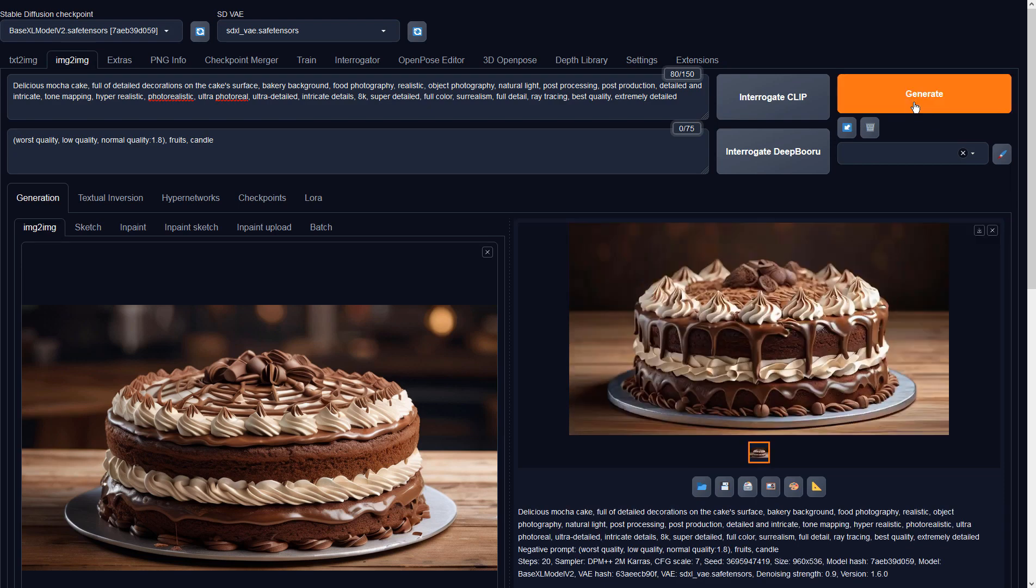
{"action": "left_click", "coordinate": [811, 286]}
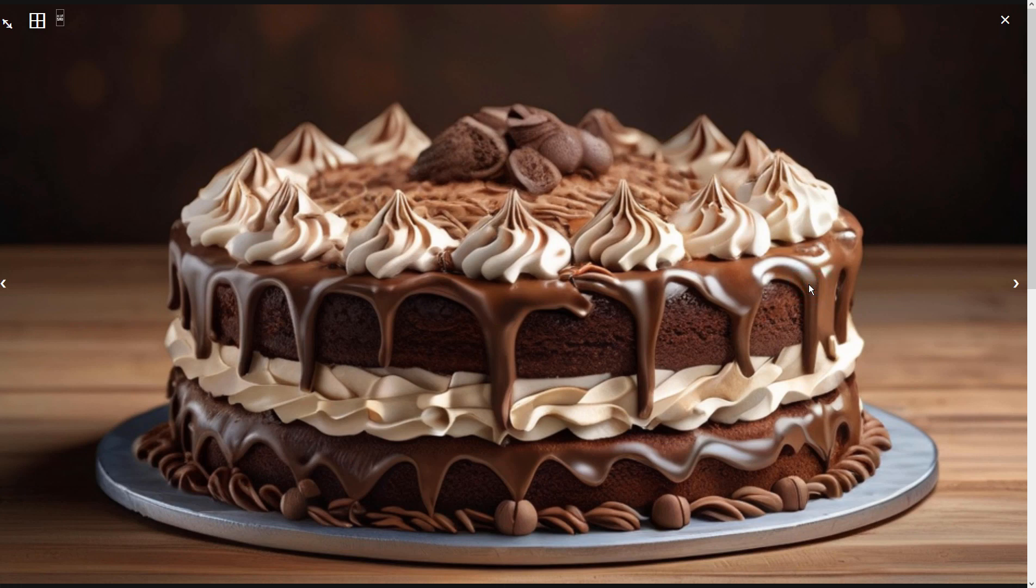